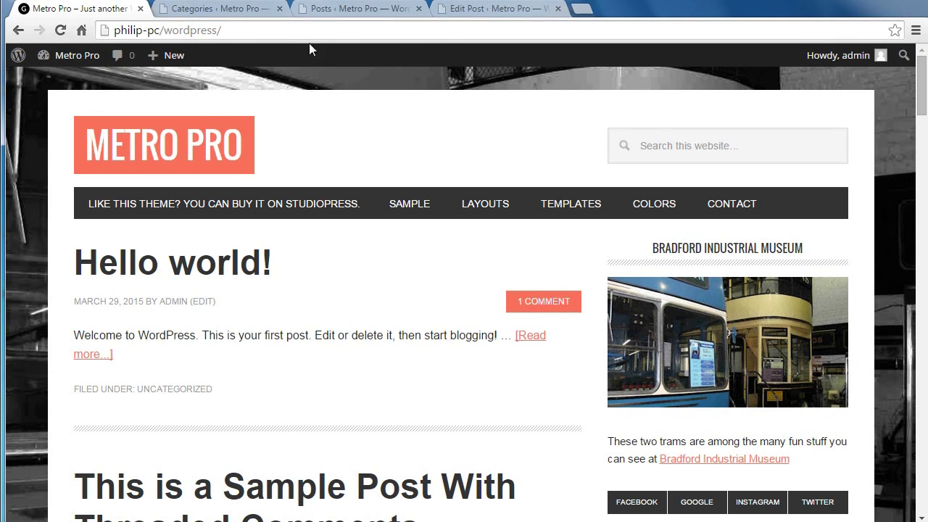
Switch to the Categories tab showing the 'featured' search results with the Featured category.
{"action": "left_click", "coordinate": [243, 10]}
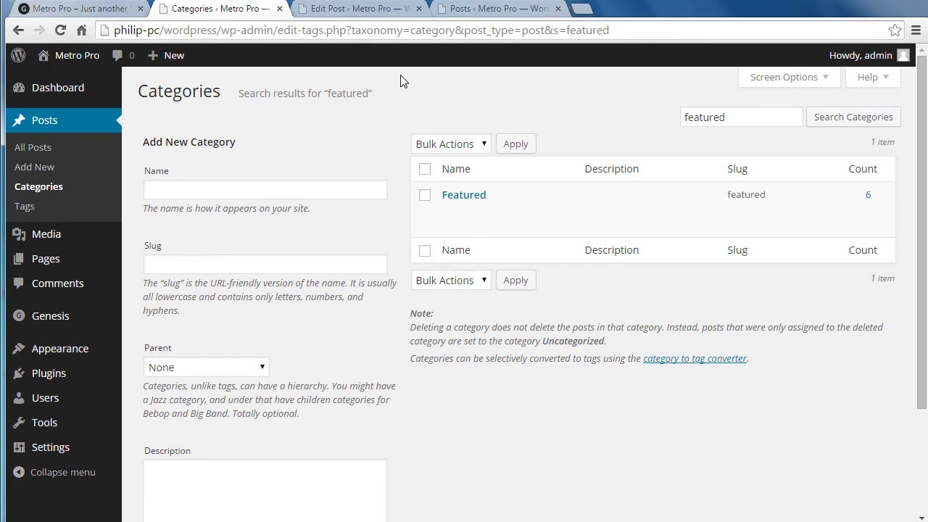
Open Featured Story #1's edit screen, toggle Screen Options, and scroll to Categories and Featured Image.
{"action": "left_click", "coordinate": [351, 16]}
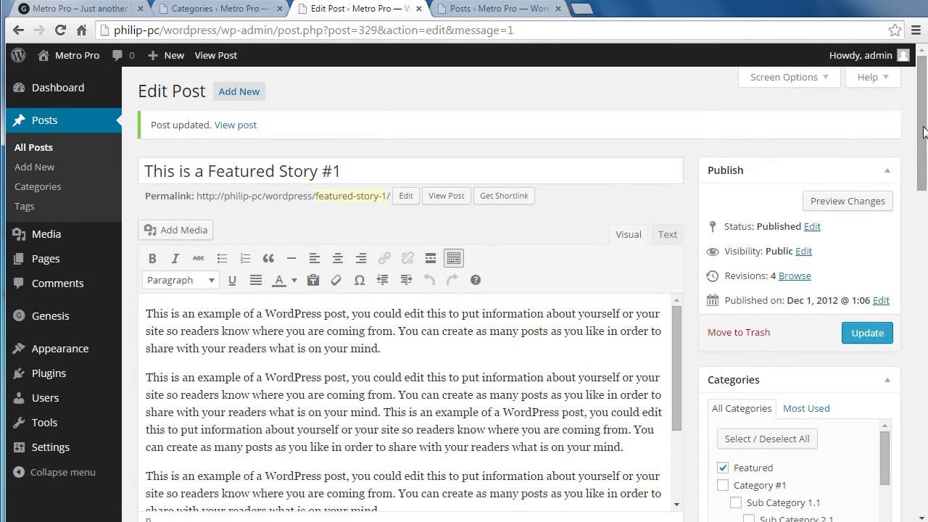
{"action": "left_click", "coordinate": [822, 78]}
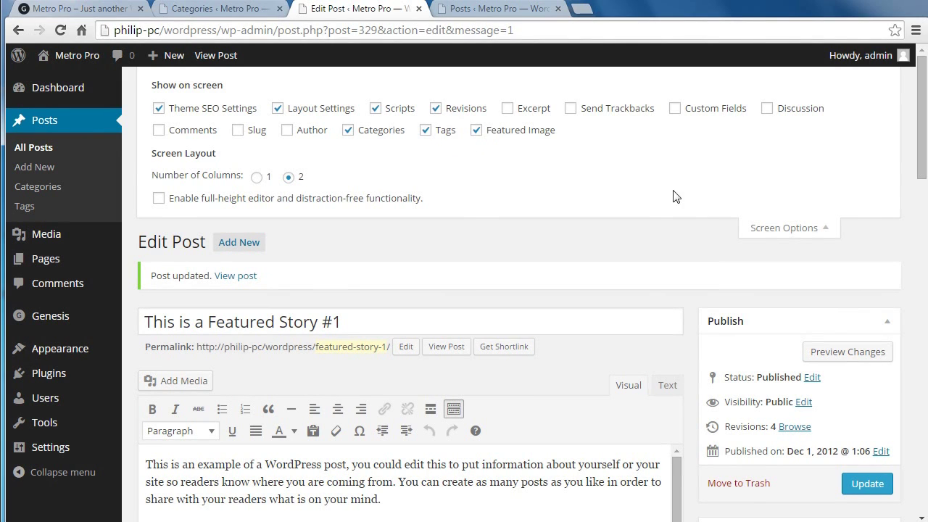
{"action": "left_click", "coordinate": [767, 229]}
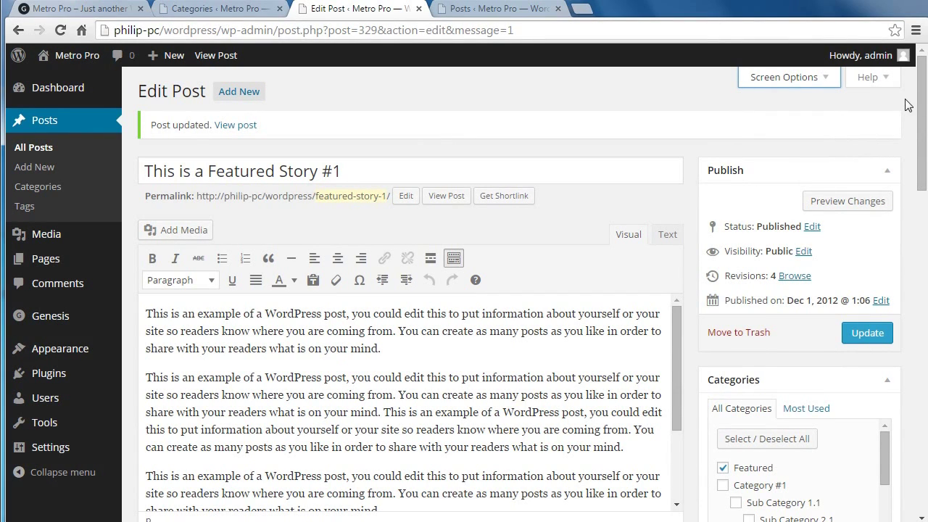
{"action": "left_click_drag", "start_coordinate": [924, 103], "coordinate": [926, 179]}
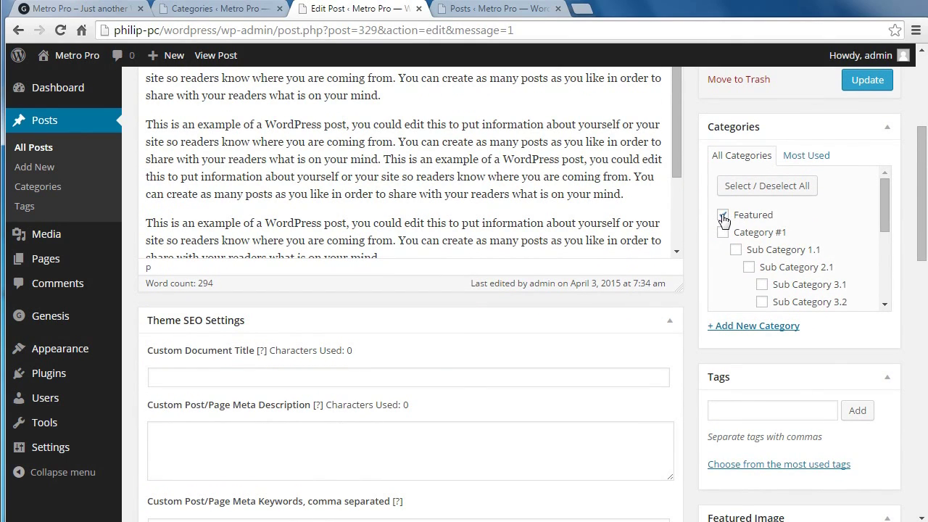
{"action": "left_click_drag", "start_coordinate": [921, 184], "coordinate": [921, 291]}
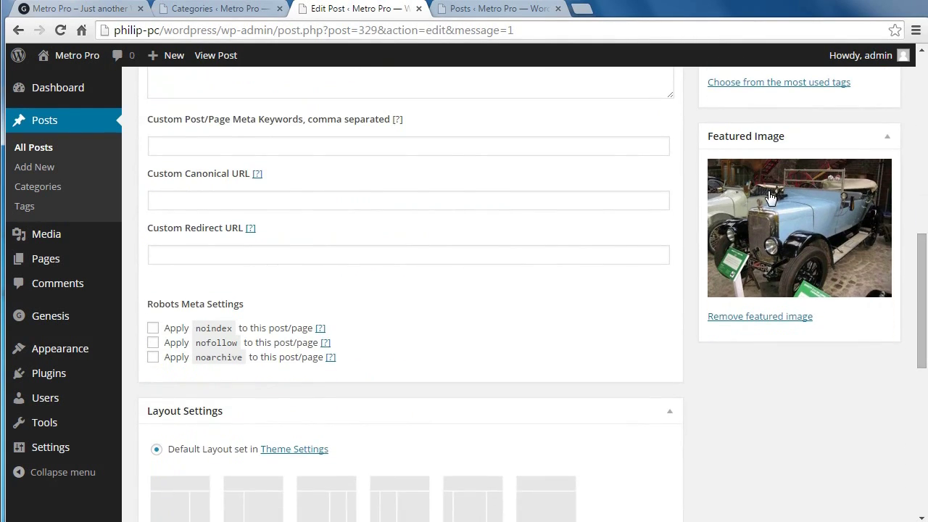
Toggle the Featured Image panel off and on, confirming the blue car image remains.
{"action": "left_click", "coordinate": [731, 136]}
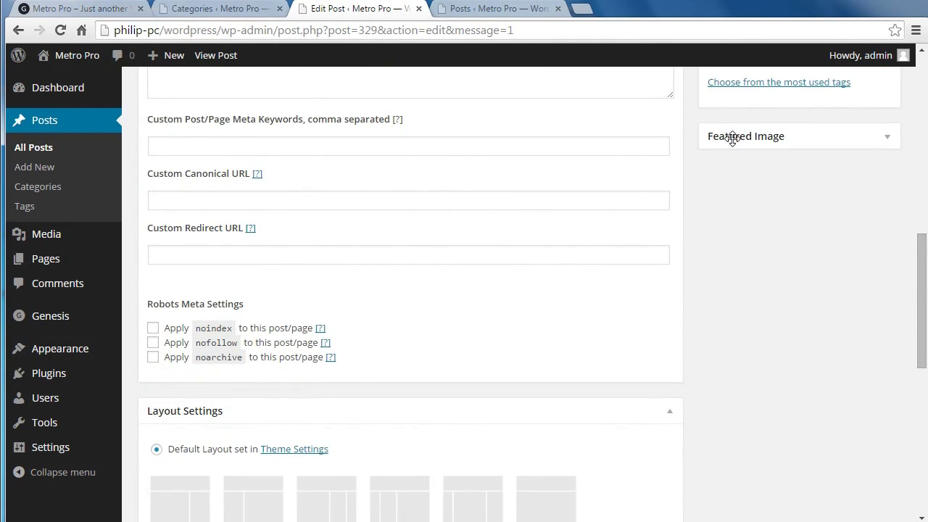
{"action": "left_click", "coordinate": [732, 137]}
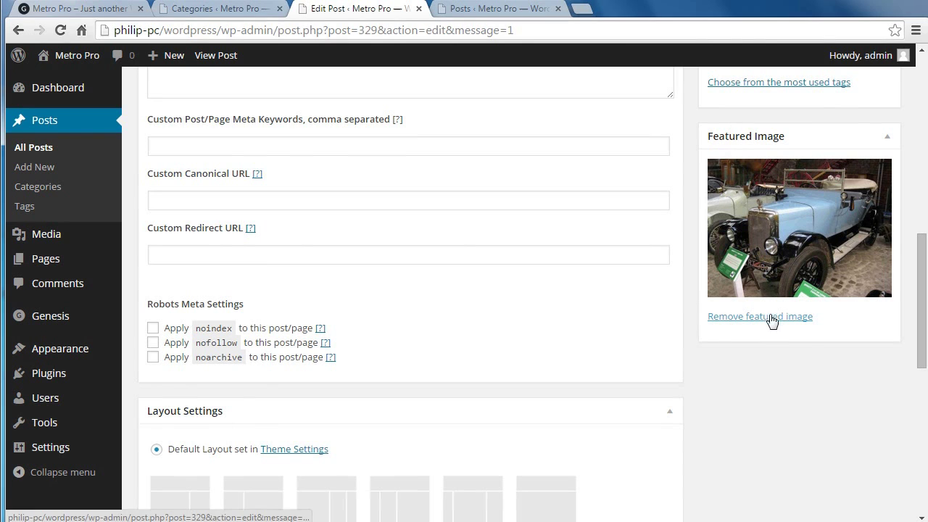
{"action": "scroll", "coordinate": [924, 294], "scroll_direction": "up", "scroll_amount": 1}
{"action": "scroll", "coordinate": [924, 294], "scroll_direction": "up", "scroll_amount": 6}
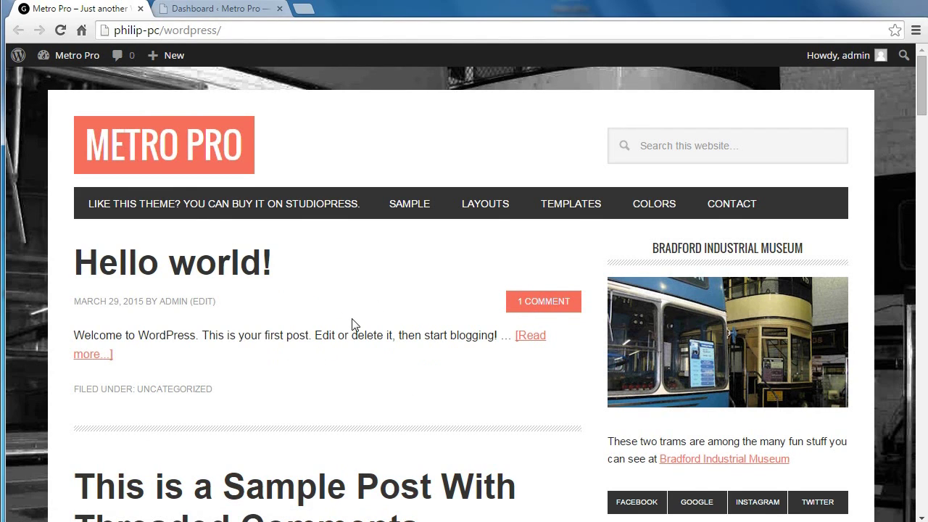
Go to Appearance > Widgets, collapse Header Right and expand the empty Home - Top area.
{"action": "left_click", "coordinate": [211, 10]}
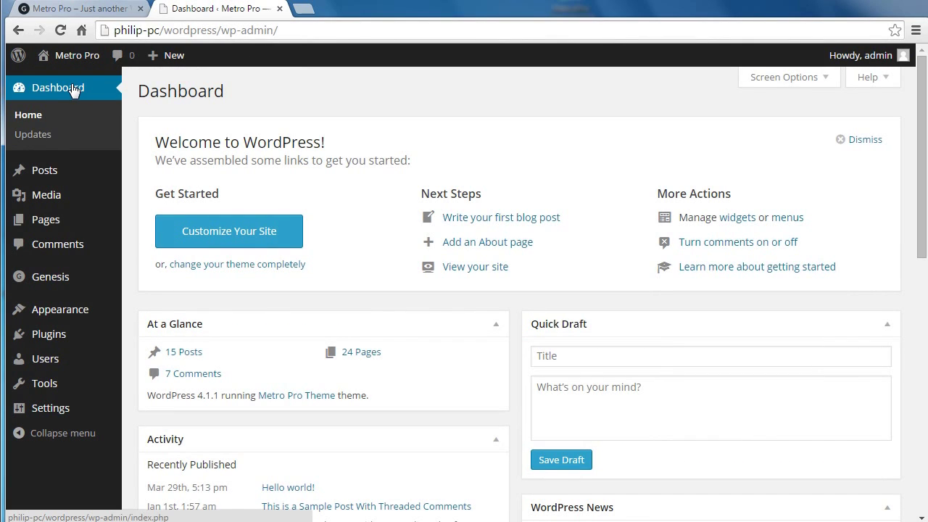
{"action": "mouse_move", "coordinate": [81, 324]}
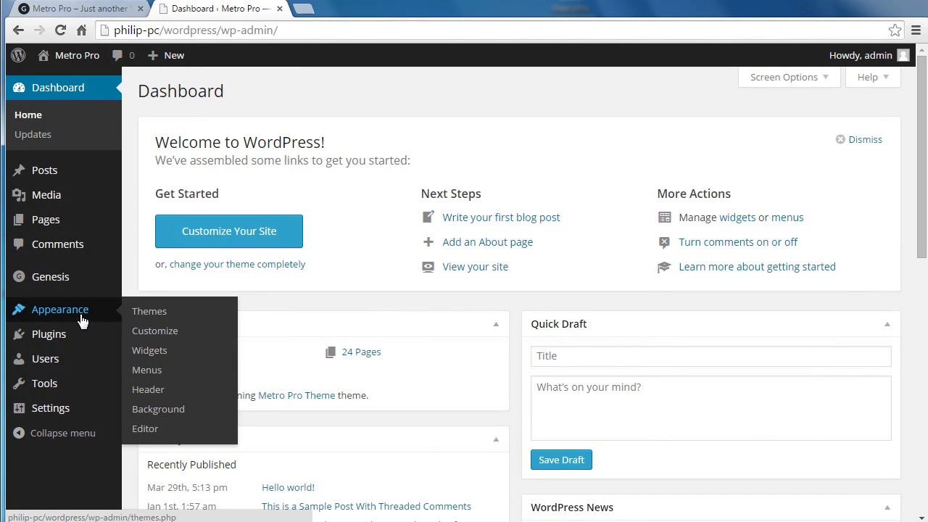
{"action": "left_click", "coordinate": [150, 353]}
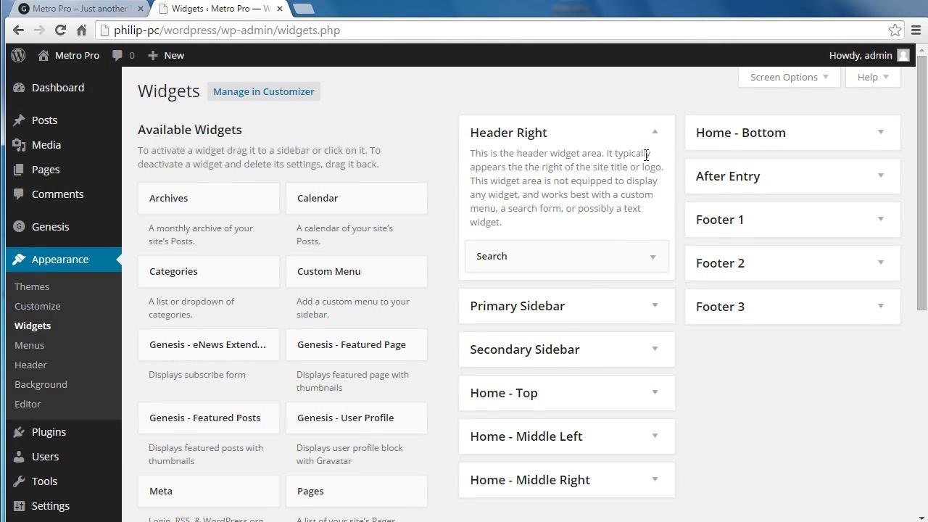
{"action": "left_click", "coordinate": [655, 134]}
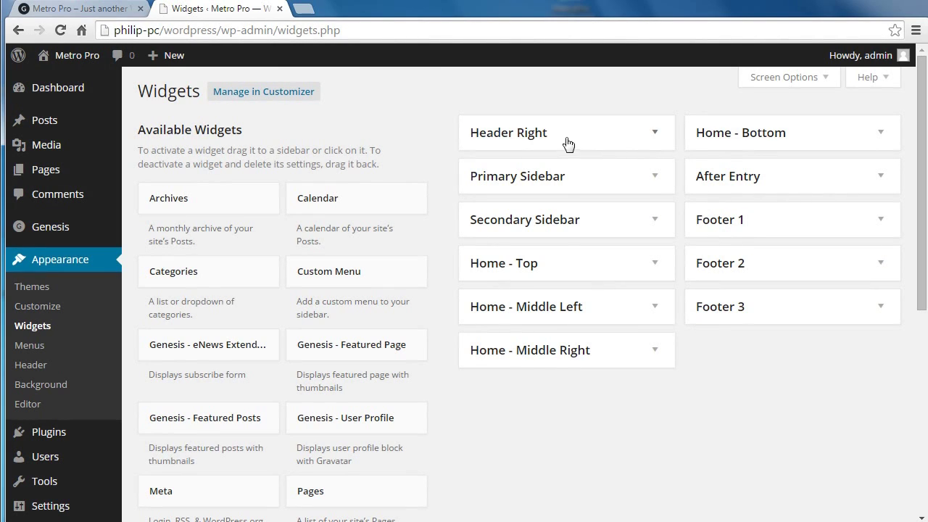
{"action": "left_click", "coordinate": [656, 267]}
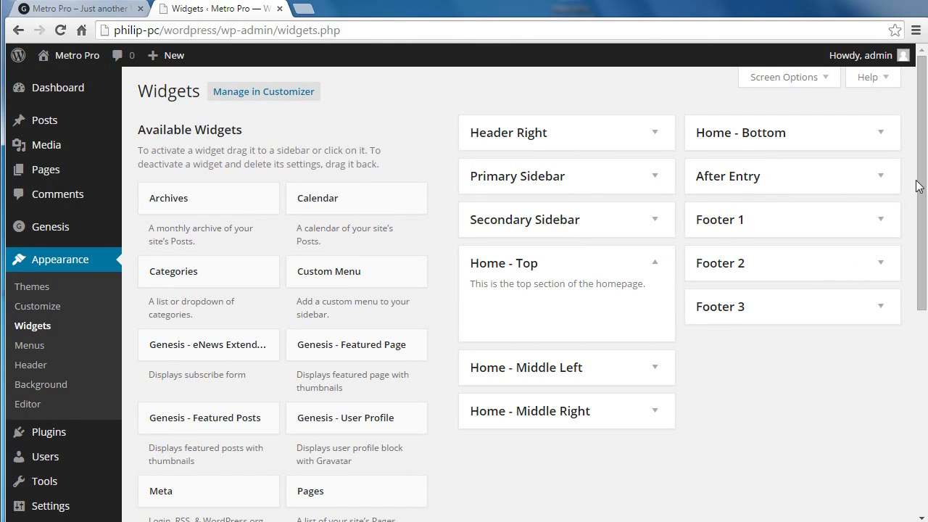
{"action": "left_click_drag", "start_coordinate": [921, 166], "coordinate": [922, 193]}
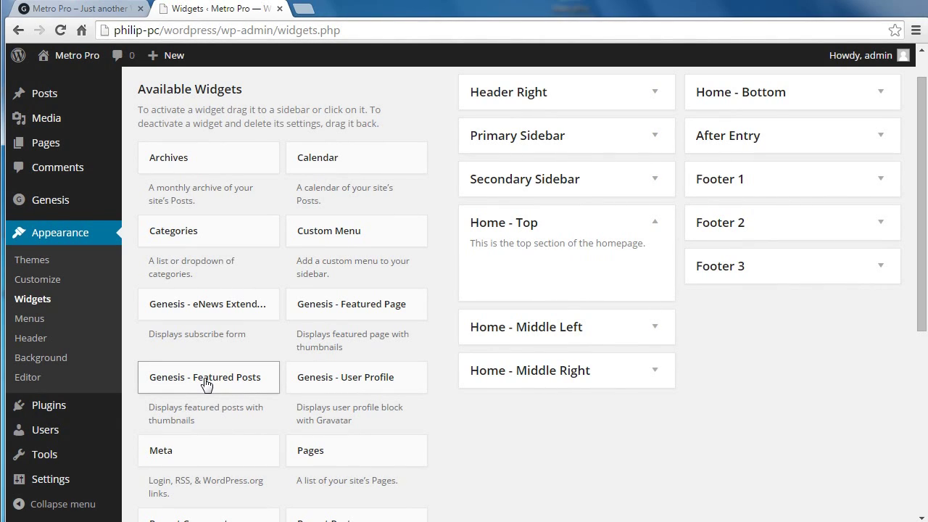
Add a Genesis - Featured Posts widget titled 'Blue Car' to Home - Top, showing post title and character-limited content.
{"action": "left_click_drag", "start_coordinate": [206, 384], "coordinate": [574, 273]}
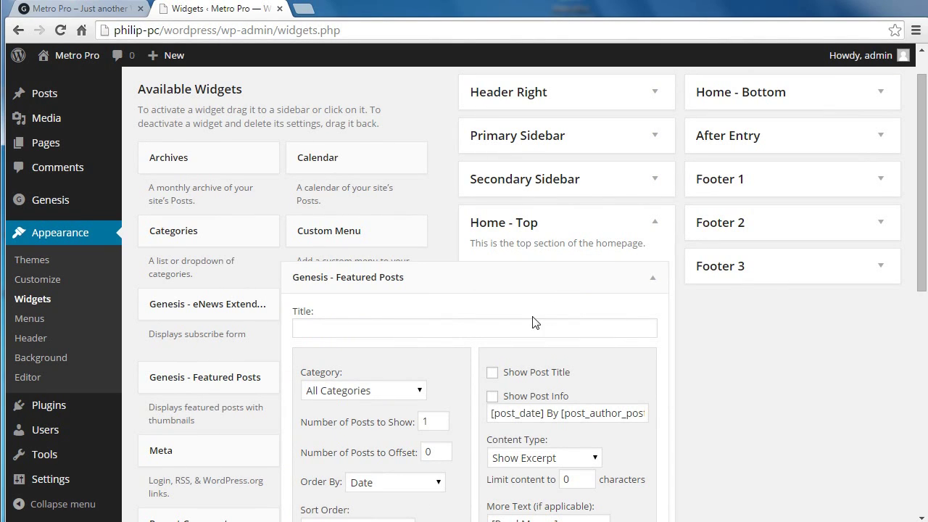
{"action": "left_click", "coordinate": [516, 325]}
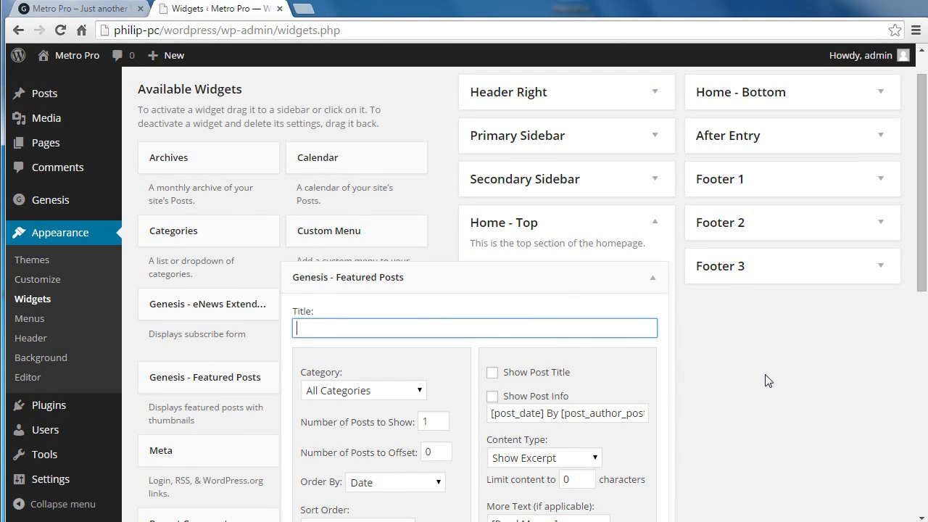
{"action": "type", "text": "Blue Car"}
{"action": "left_click", "coordinate": [410, 396]}
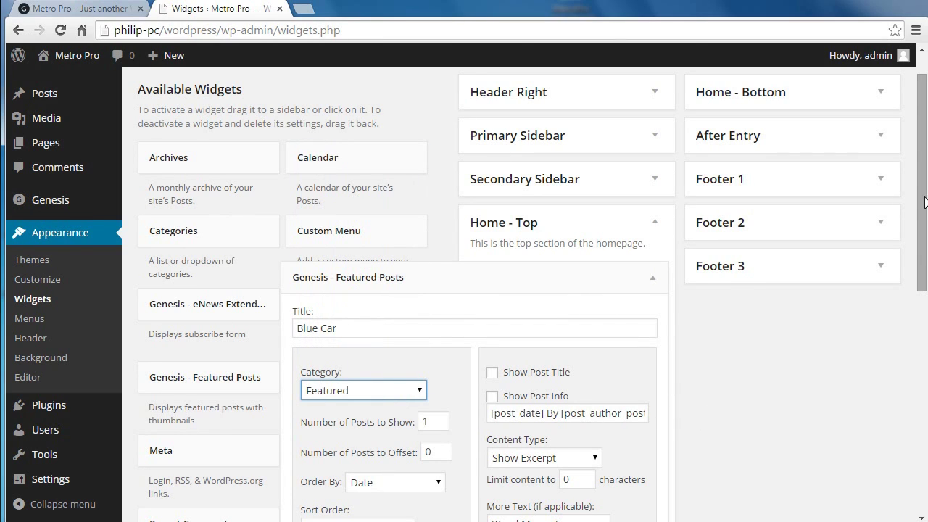
{"action": "left_click_drag", "start_coordinate": [924, 200], "coordinate": [926, 231]}
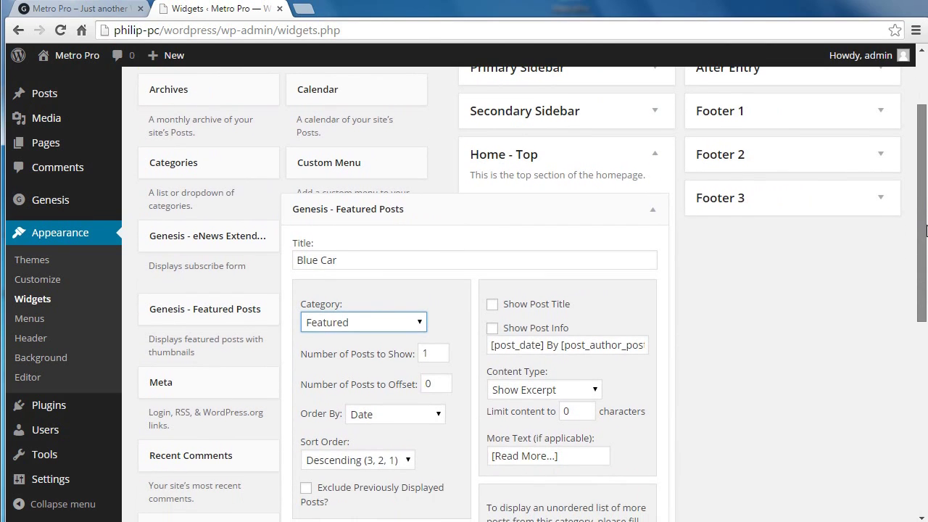
{"action": "left_click", "coordinate": [492, 306]}
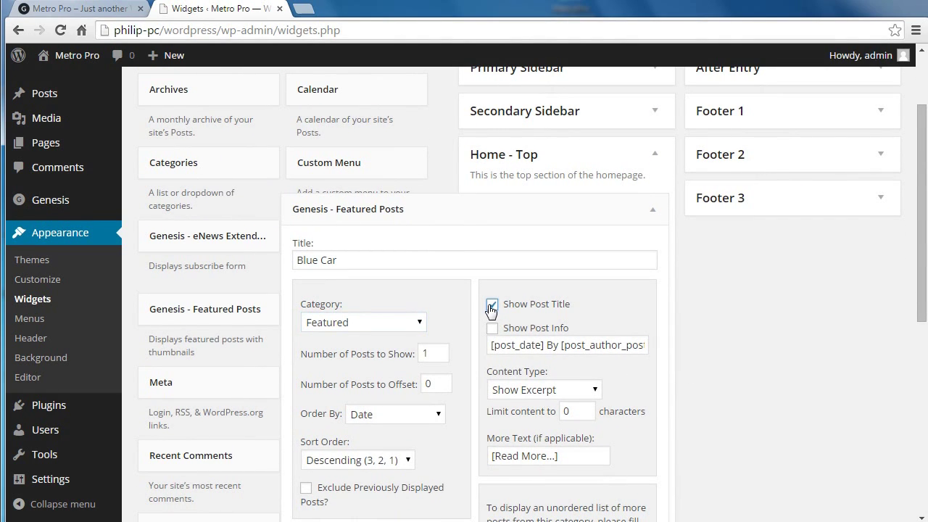
{"action": "left_click", "coordinate": [578, 393]}
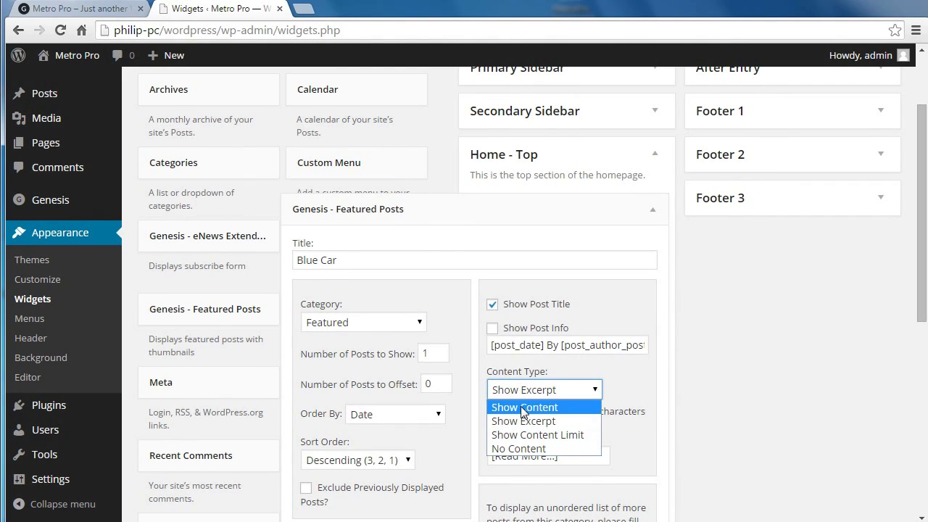
{"action": "left_click", "coordinate": [593, 437]}
{"action": "double_click", "coordinate": [572, 409]}
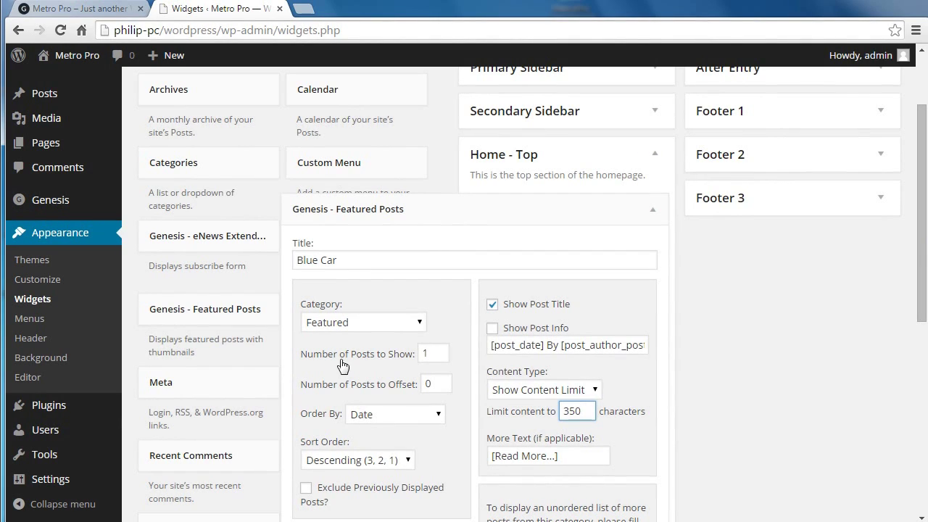
Set the post count, show the featured image at home-top (700x400) size, and save the widget.
{"action": "left_click", "coordinate": [383, 362]}
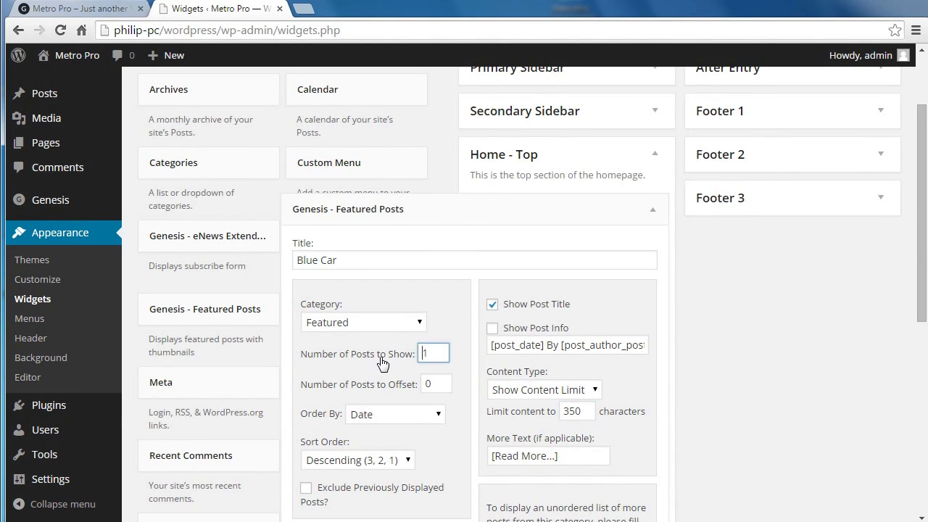
{"action": "scroll", "coordinate": [926, 194], "scroll_direction": "down", "scroll_amount": 1}
{"action": "scroll", "coordinate": [926, 194], "scroll_direction": "down", "scroll_amount": 5}
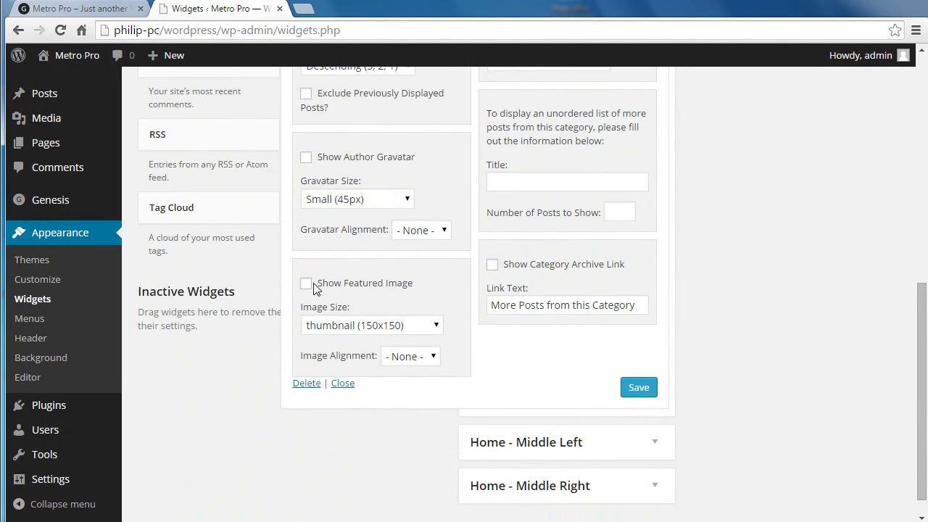
{"action": "left_click", "coordinate": [307, 285]}
{"action": "left_click", "coordinate": [359, 326]}
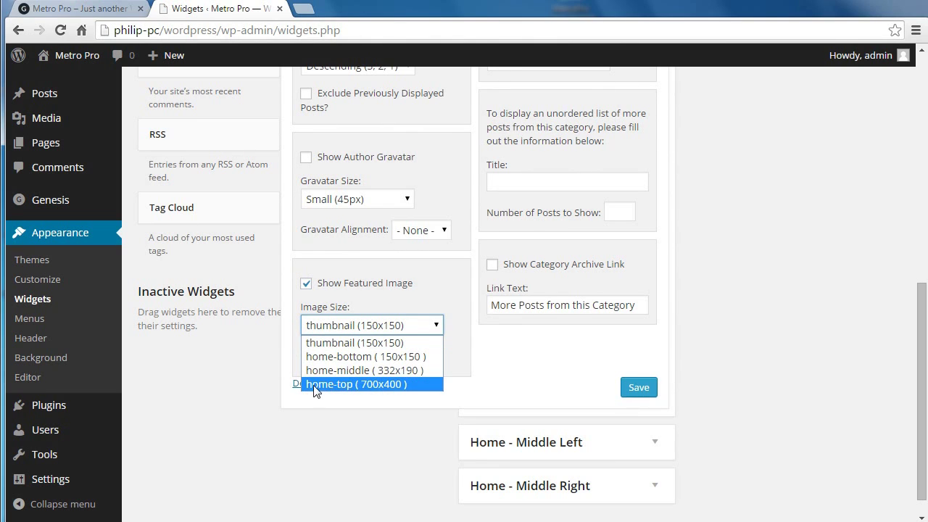
{"action": "left_click", "coordinate": [398, 385]}
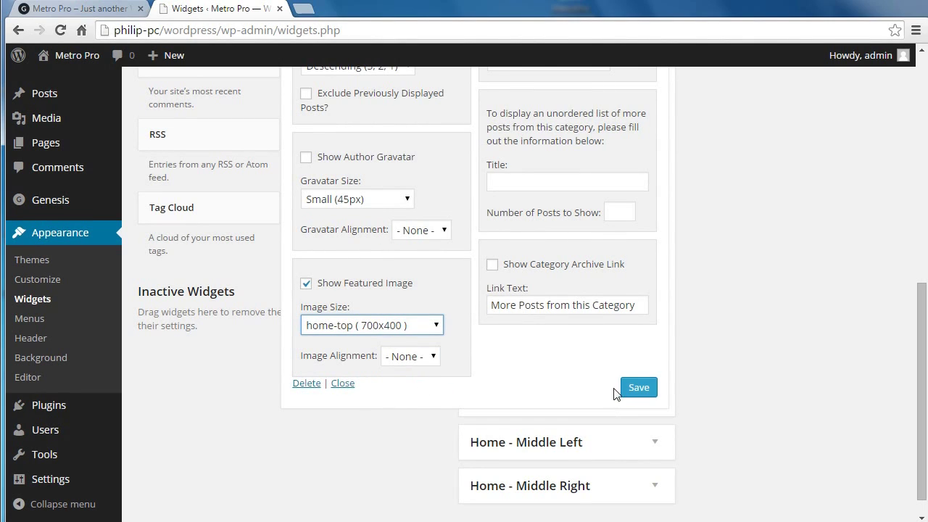
{"action": "left_click", "coordinate": [635, 389]}
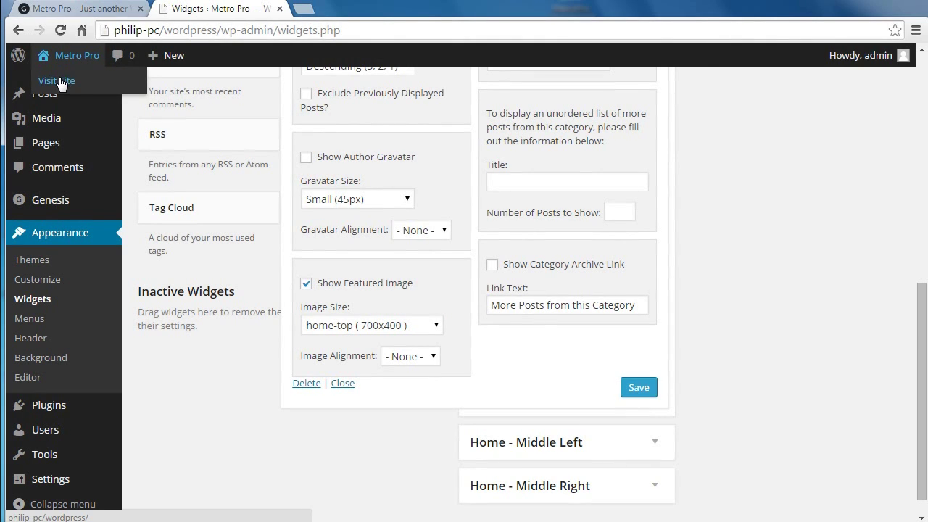
Open the Metro Pro site in a new tab and view the Blue Car section with Featured Story #1.
{"action": "middle_click", "coordinate": [58, 80]}
{"action": "left_click", "coordinate": [373, 7]}
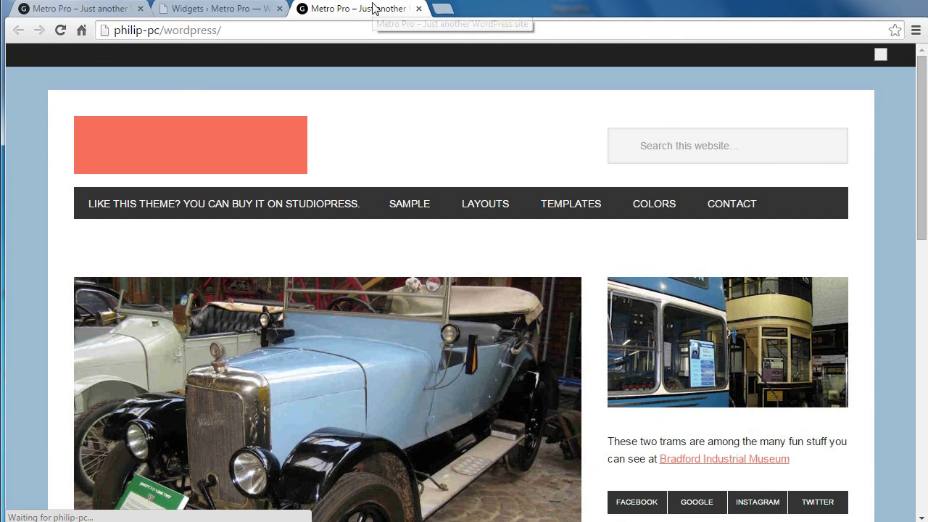
{"action": "left_click_drag", "start_coordinate": [302, 248], "coordinate": [356, 244]}
{"action": "left_click", "coordinate": [370, 251]}
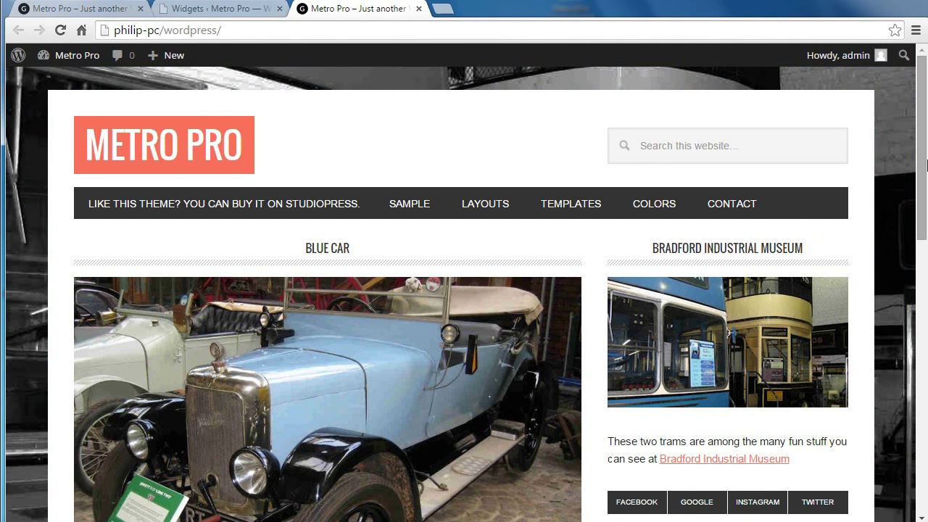
{"action": "scroll", "coordinate": [924, 137], "scroll_direction": "down", "scroll_amount": 3}
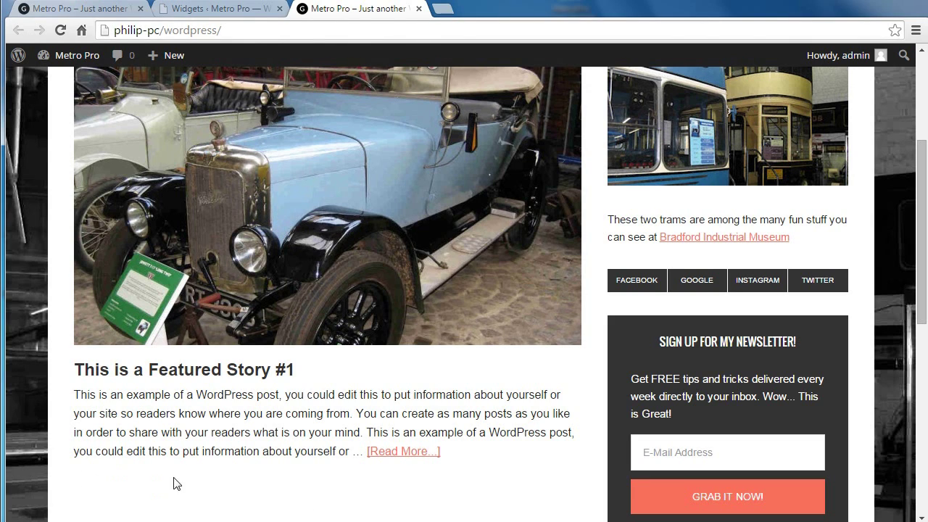
Back in Widgets, collapse the Blue Car widget and expand the Home - Middle Left area.
{"action": "left_click", "coordinate": [194, 15]}
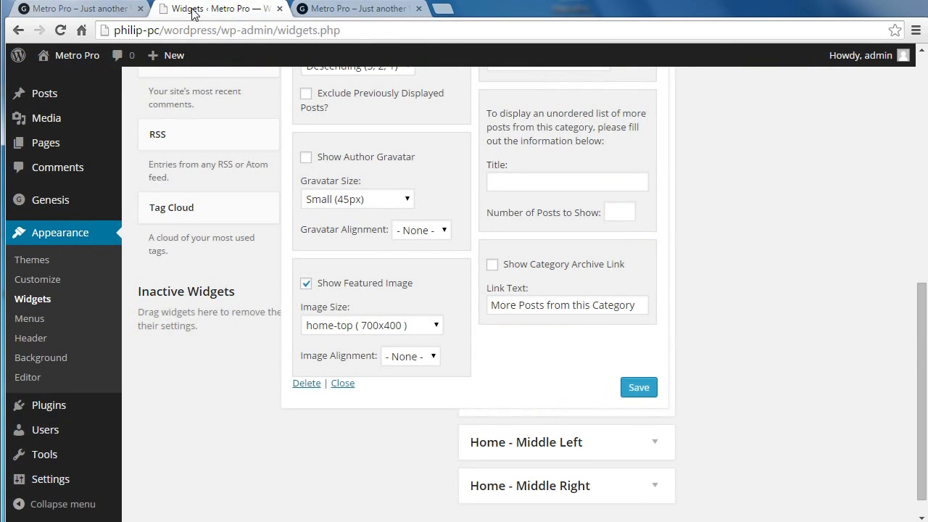
{"action": "left_click_drag", "start_coordinate": [923, 335], "coordinate": [910, 180]}
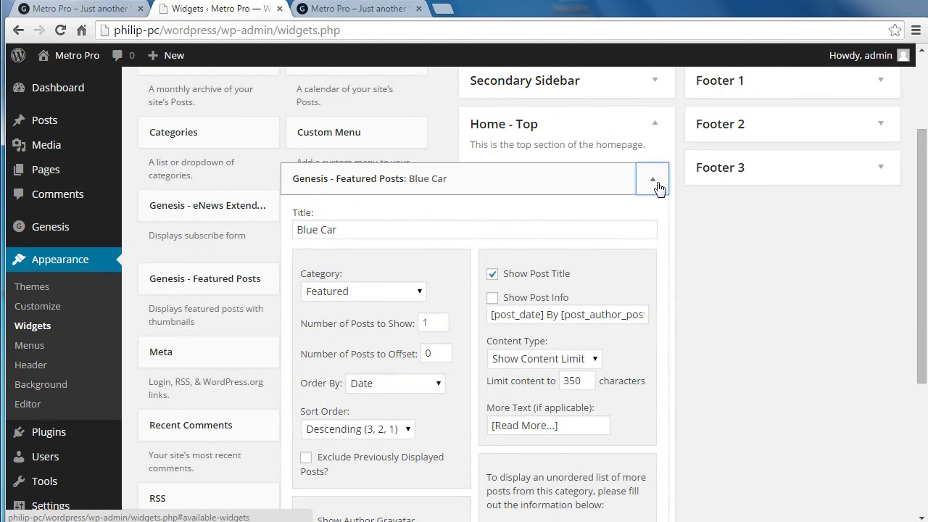
{"action": "left_click", "coordinate": [654, 181]}
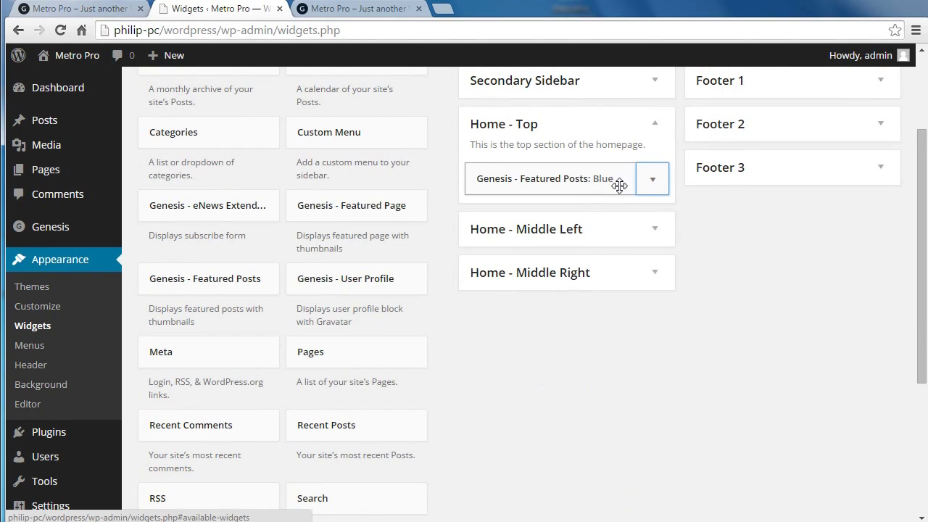
{"action": "left_click", "coordinate": [556, 235]}
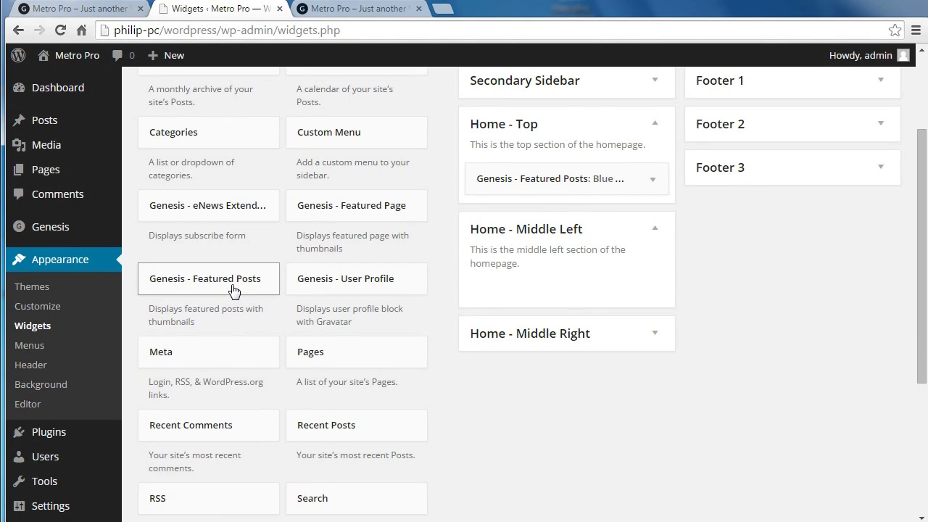
Add a Genesis - Featured Posts widget titled 'Yellow Van' to Home - Middle Left using the Featured category.
{"action": "left_click_drag", "start_coordinate": [232, 291], "coordinate": [584, 302]}
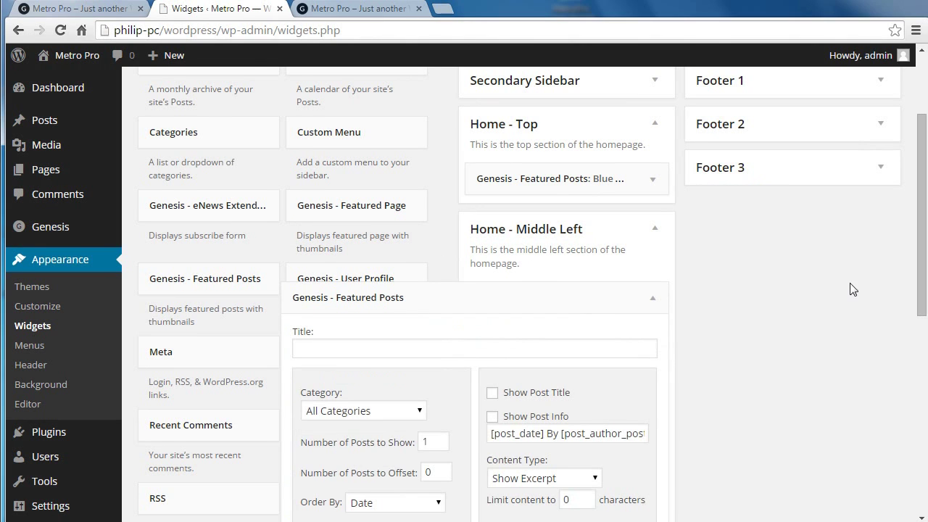
{"action": "scroll", "coordinate": [920, 217], "scroll_direction": "down", "scroll_amount": 1}
{"action": "scroll", "coordinate": [925, 221], "scroll_direction": "down", "scroll_amount": 2}
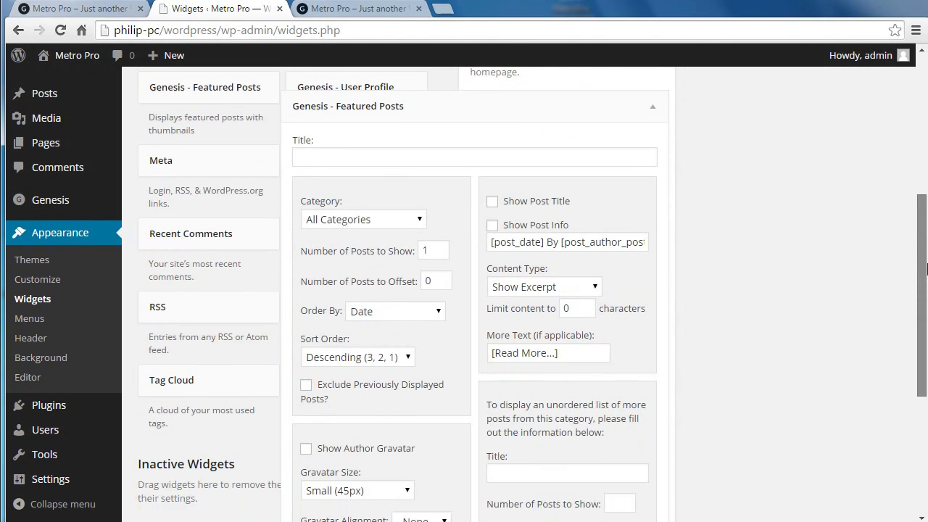
{"action": "left_click", "coordinate": [568, 133]}
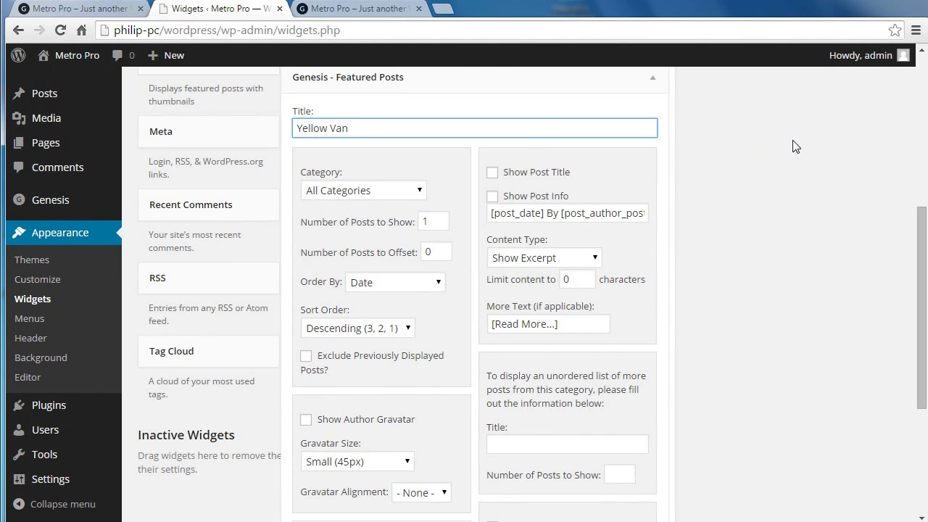
{"action": "left_click", "coordinate": [367, 190]}
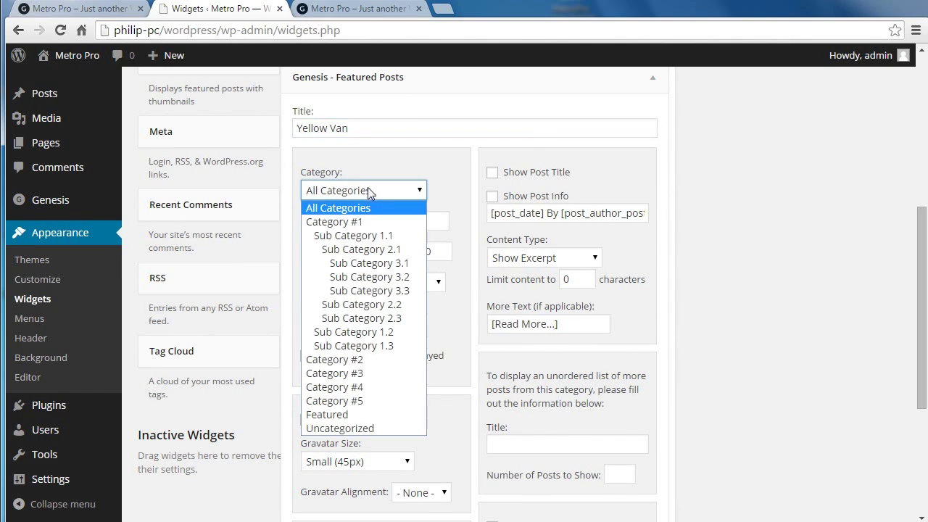
{"action": "left_click", "coordinate": [356, 415]}
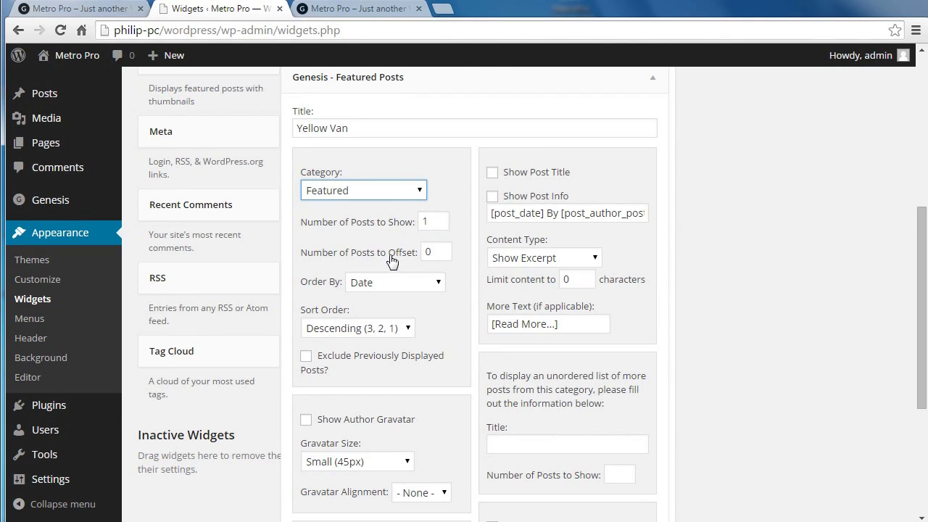
Set the posts offset to 1, show the post title, and limit content to 165 characters.
{"action": "double_click", "coordinate": [441, 250]}
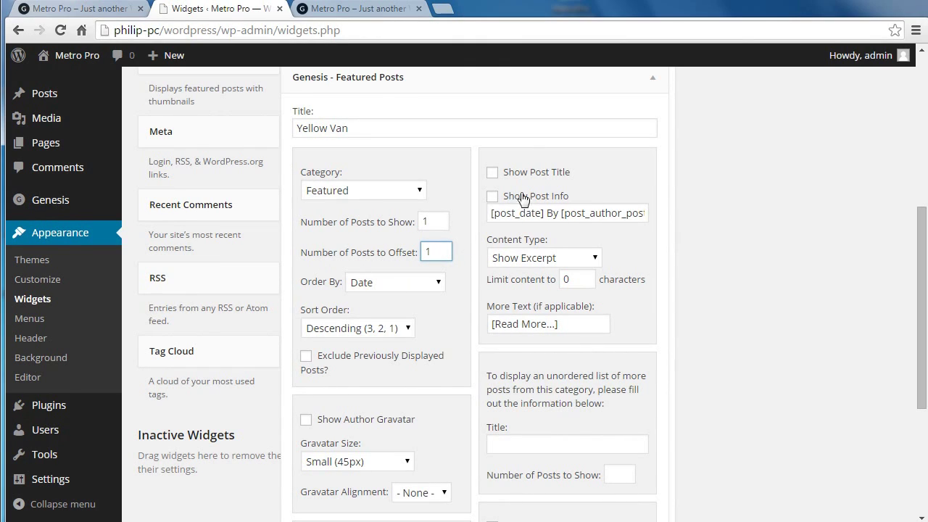
{"action": "left_click", "coordinate": [493, 173]}
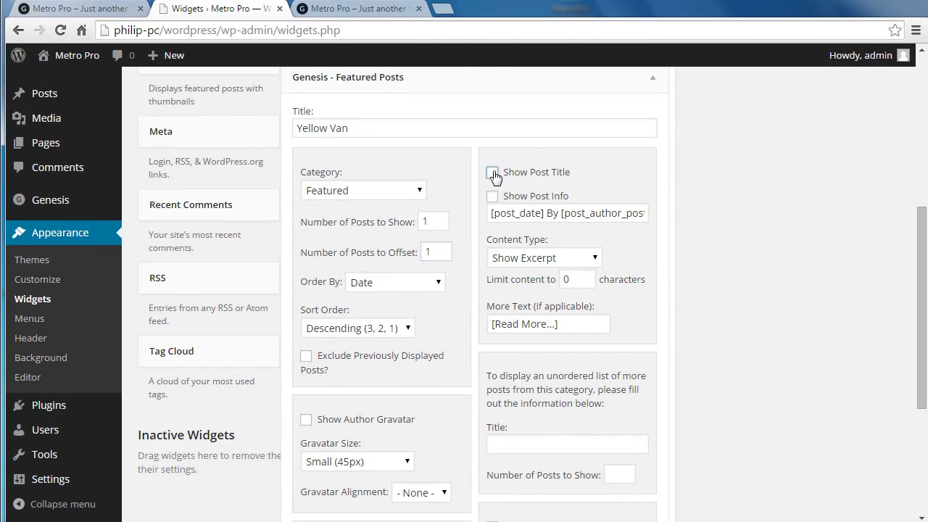
{"action": "left_click", "coordinate": [514, 257]}
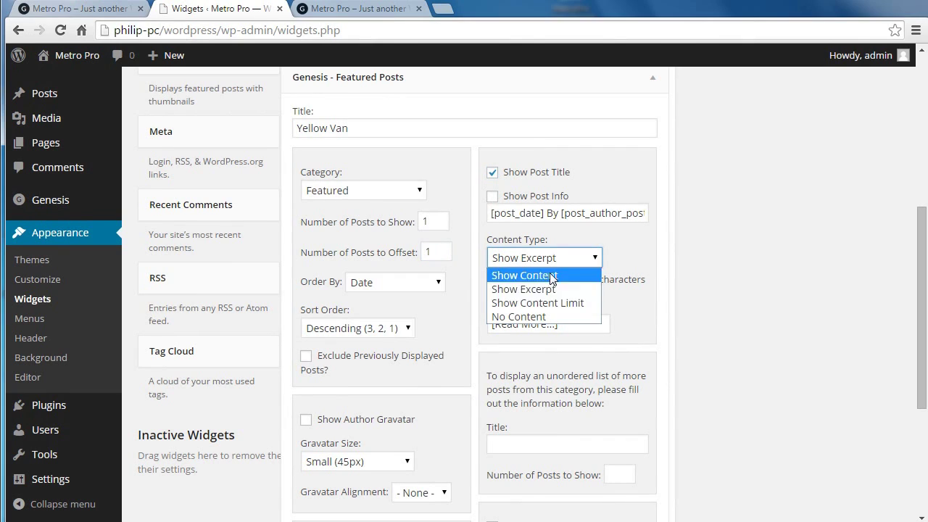
{"action": "left_click", "coordinate": [590, 305]}
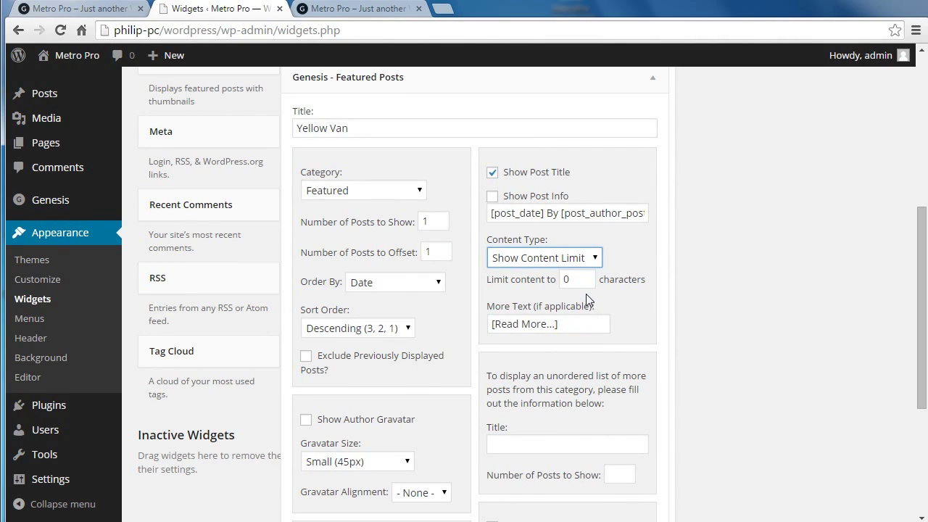
{"action": "double_click", "coordinate": [578, 279]}
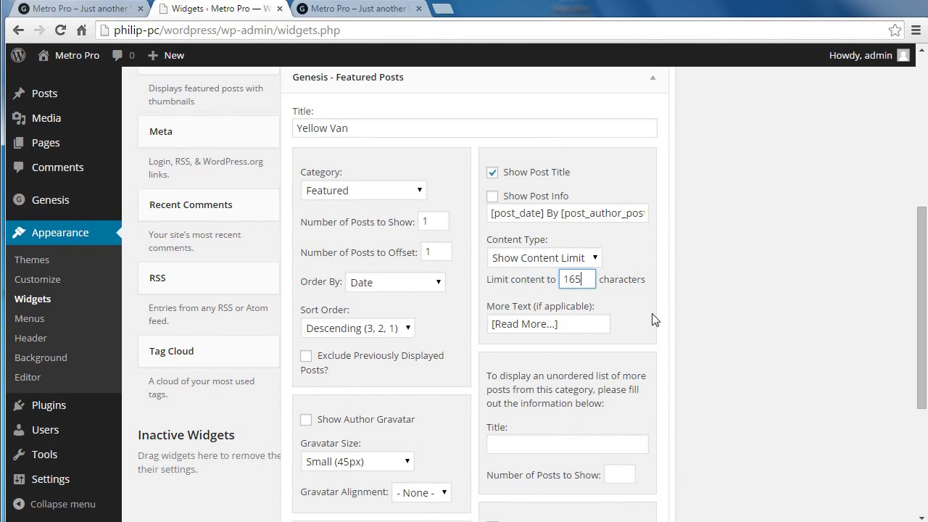
{"action": "left_click_drag", "start_coordinate": [922, 240], "coordinate": [926, 352]}
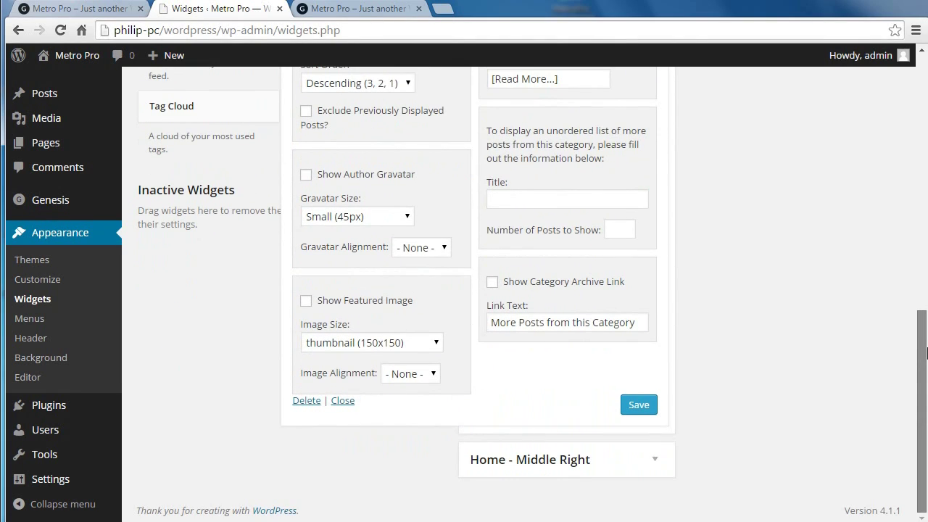
Show the featured image at home-middle (332x190) size, save the Yellow Van widget, and return to the site tab.
{"action": "left_click", "coordinate": [308, 303]}
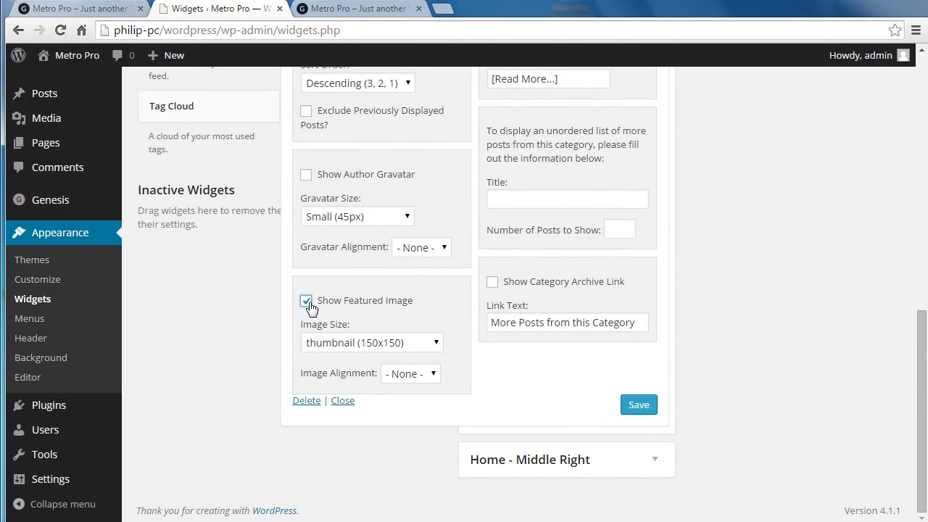
{"action": "left_click", "coordinate": [344, 343]}
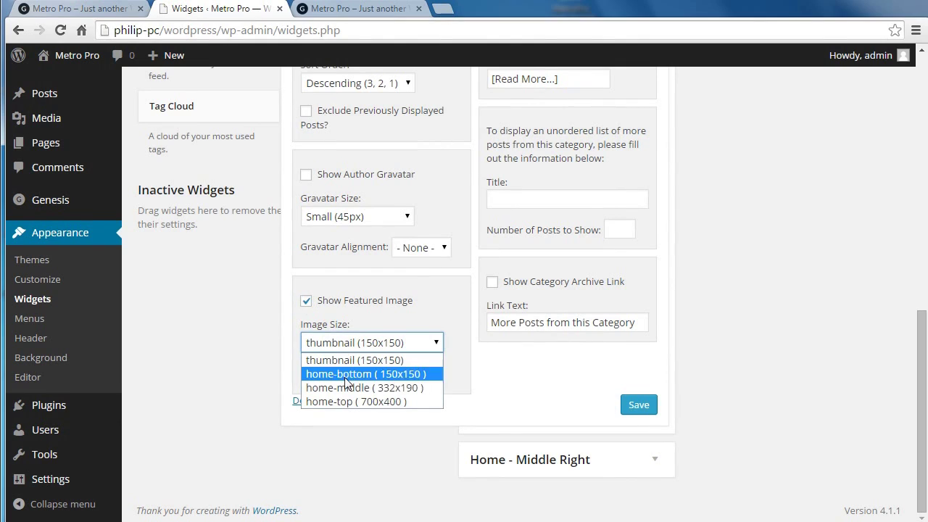
{"action": "left_click", "coordinate": [433, 392]}
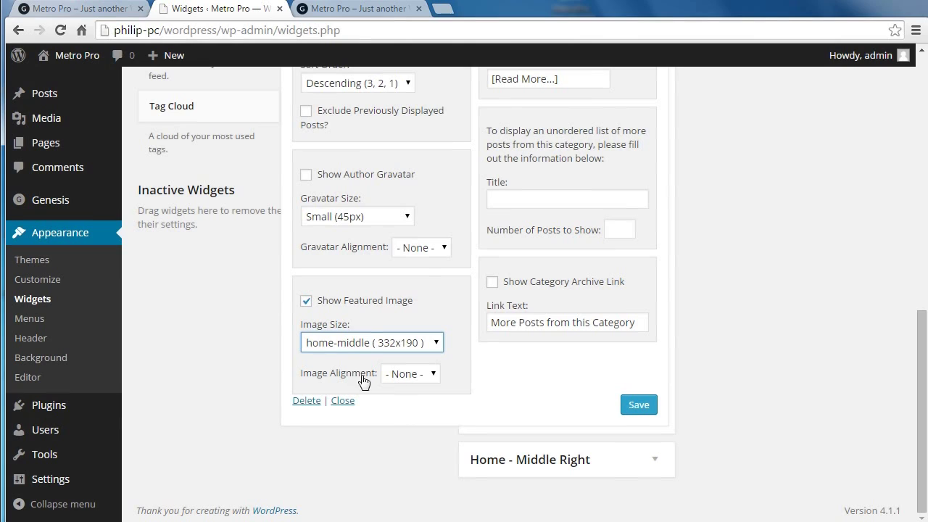
{"action": "left_click", "coordinate": [639, 406]}
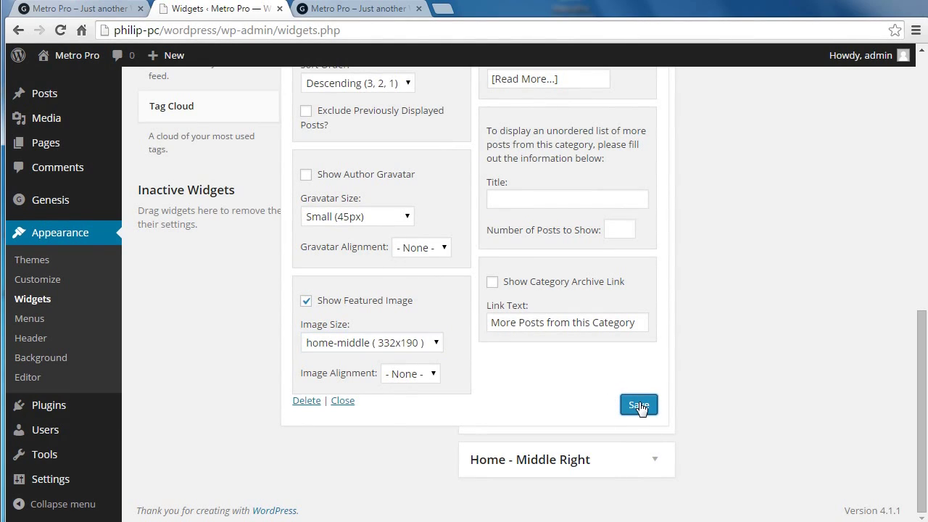
{"action": "left_click", "coordinate": [371, 10]}
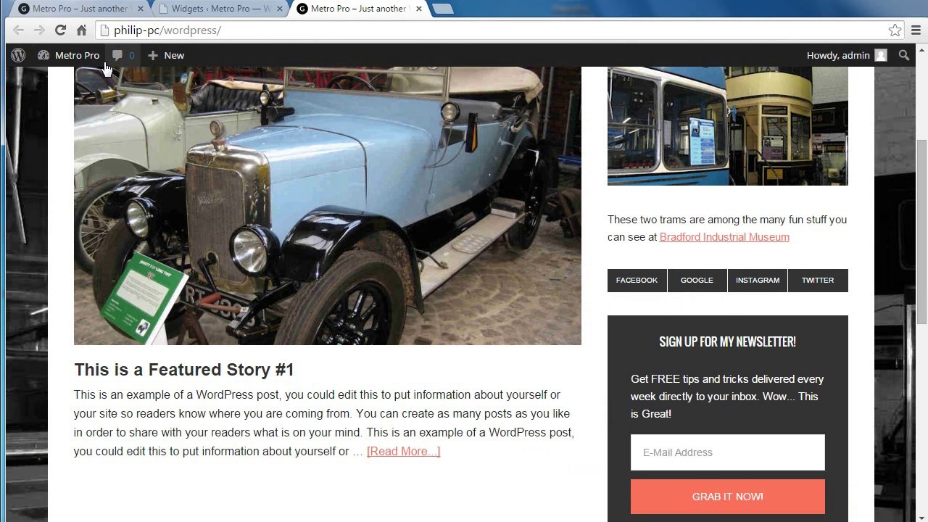
Reload the homepage to check Featured Story #2 under Yellow Van, then return to Widgets.
{"action": "left_click", "coordinate": [60, 30]}
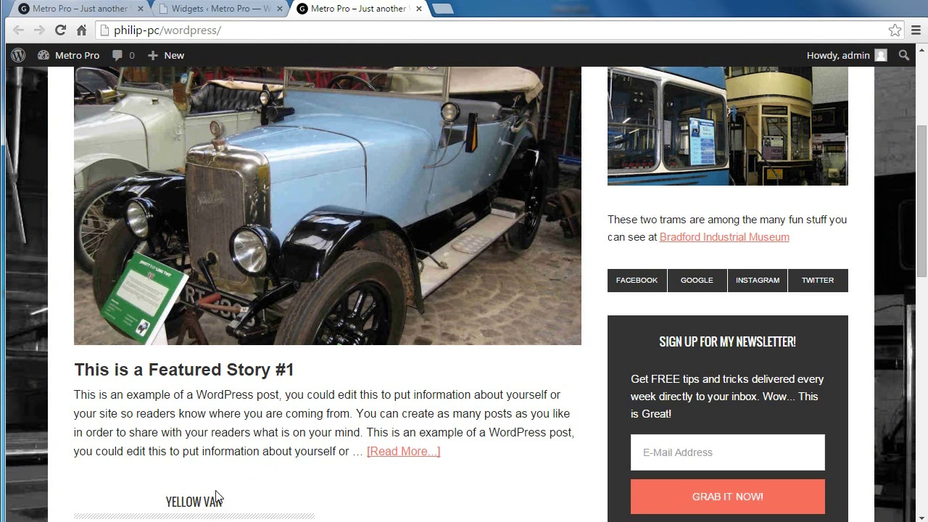
{"action": "left_click_drag", "start_coordinate": [919, 179], "coordinate": [924, 283]}
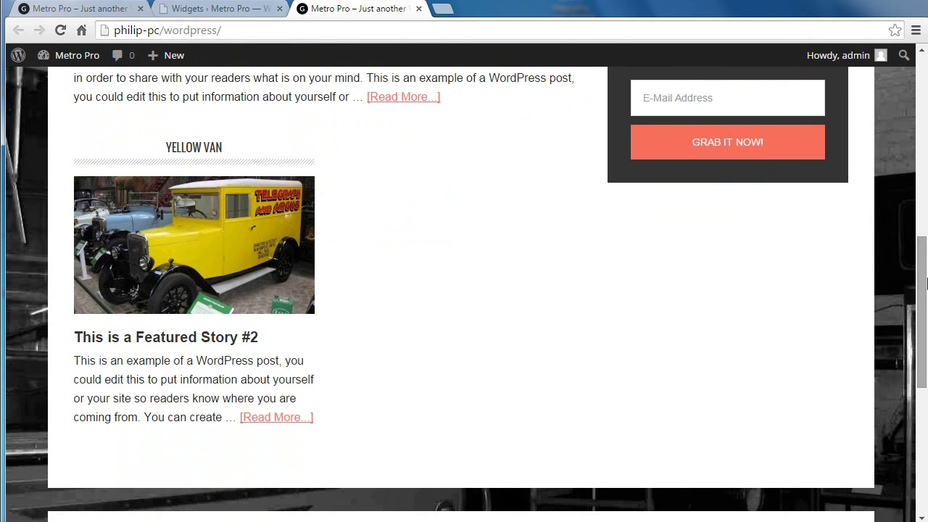
{"action": "left_click", "coordinate": [181, 16]}
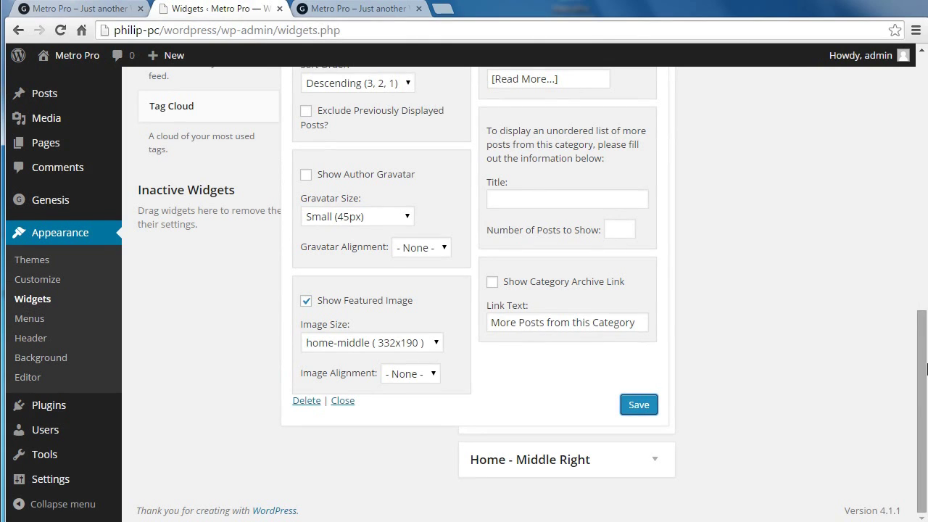
Collapse the Yellow Van widget and drop a new Genesis - Featured Posts widget into Home - Middle Right.
{"action": "left_click_drag", "start_coordinate": [924, 366], "coordinate": [924, 212]}
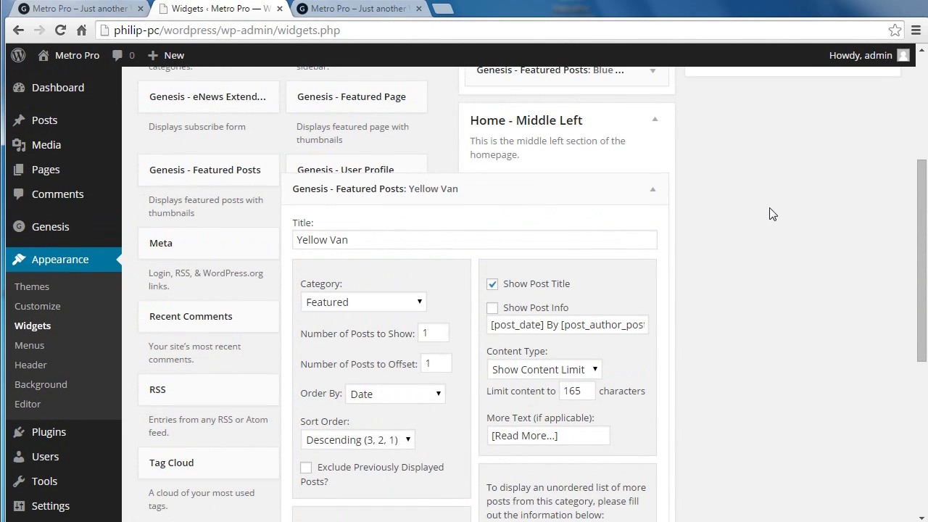
{"action": "left_click", "coordinate": [654, 190]}
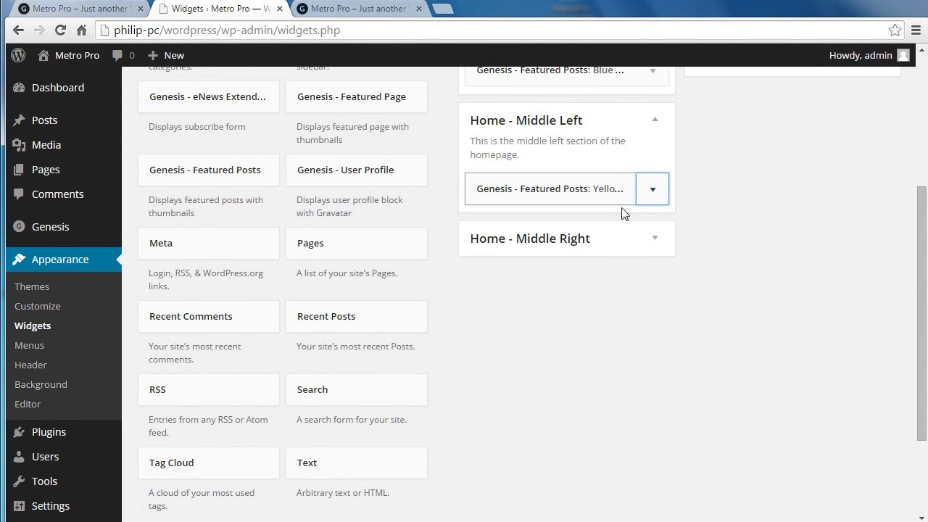
{"action": "left_click", "coordinate": [642, 241]}
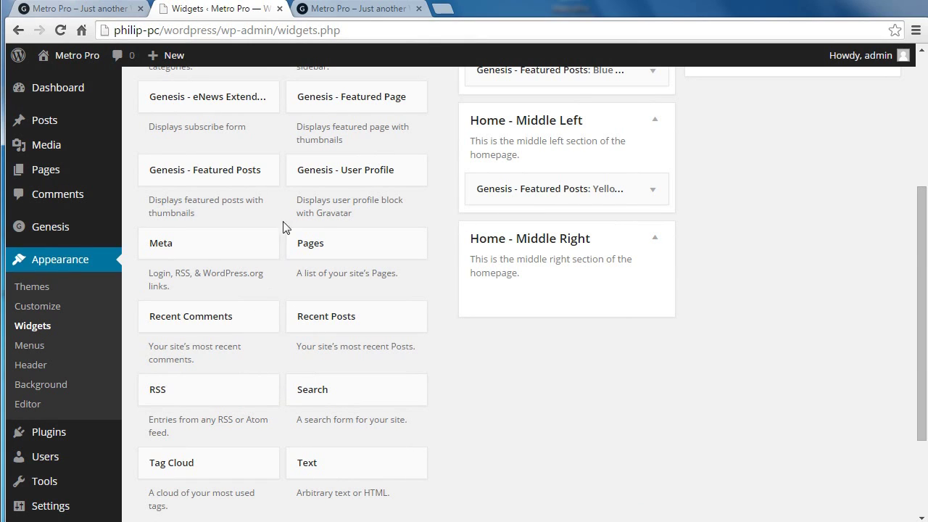
{"action": "left_click_drag", "start_coordinate": [231, 177], "coordinate": [585, 304]}
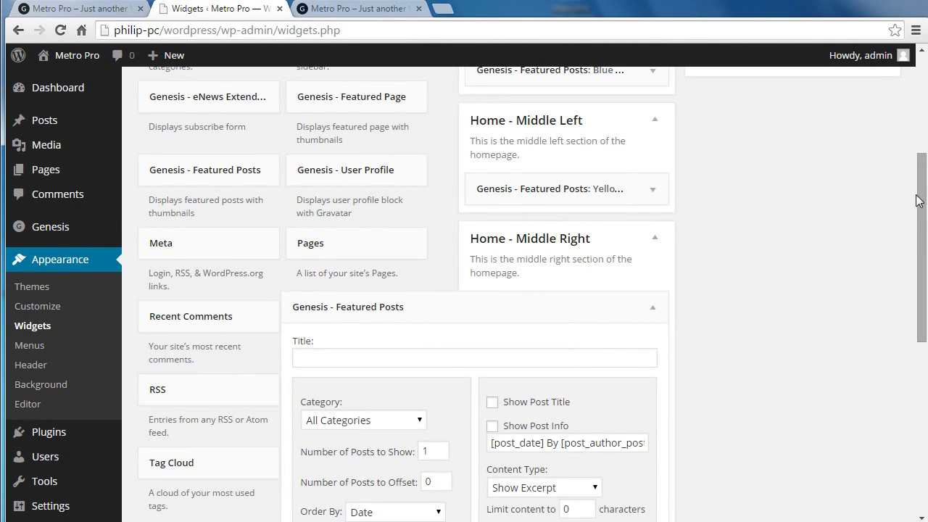
Title the widget 'Post Title' and set its category to Featured.
{"action": "left_click_drag", "start_coordinate": [917, 201], "coordinate": [924, 281]}
{"action": "left_click", "coordinate": [473, 177]}
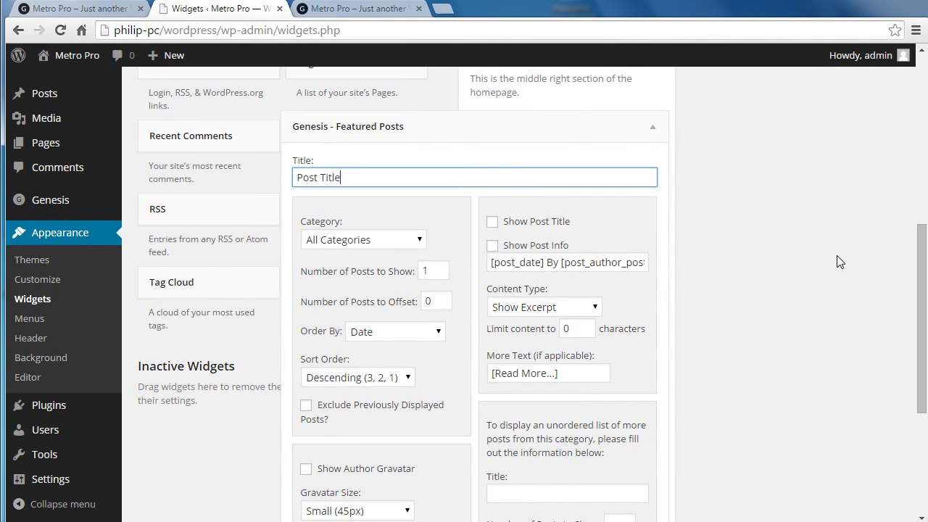
{"action": "left_click", "coordinate": [373, 239]}
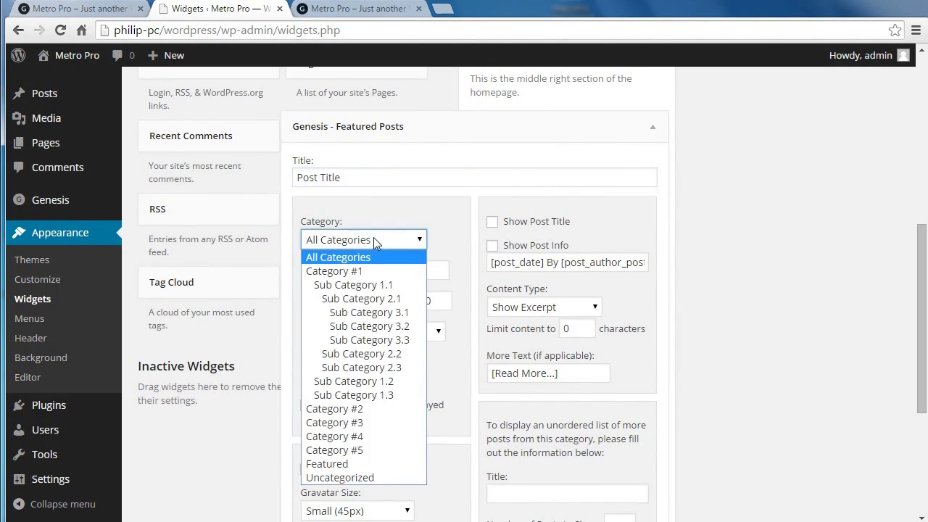
{"action": "left_click", "coordinate": [341, 467]}
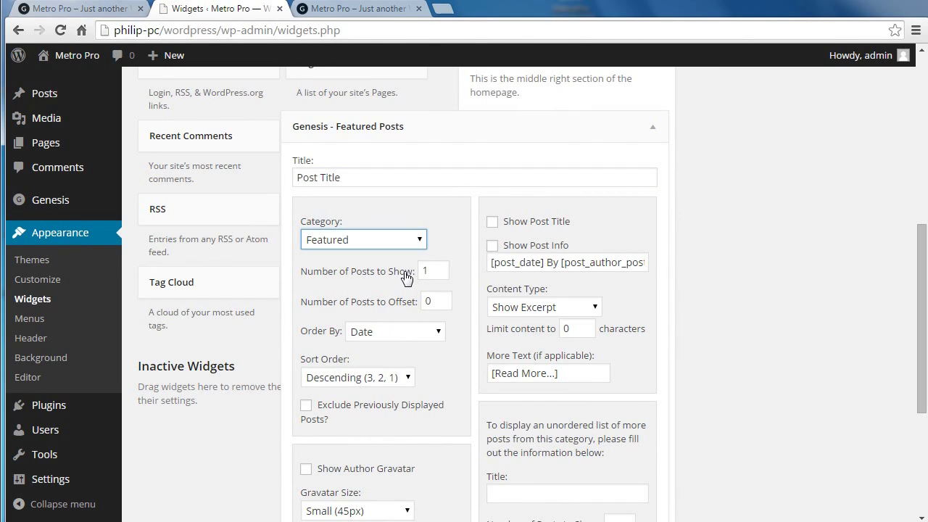
Set offset to 2, show post titles, and limit content to 165 characters.
{"action": "left_click_drag", "start_coordinate": [433, 300], "coordinate": [423, 301]}
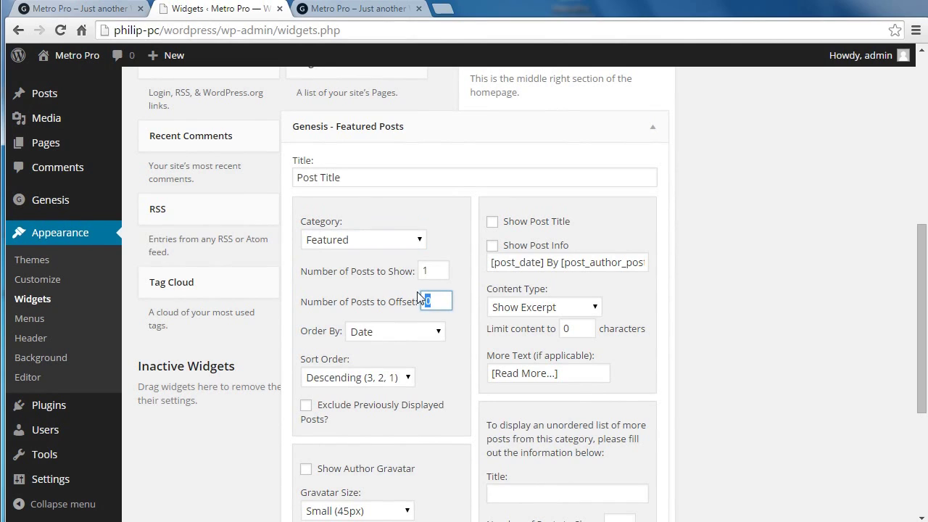
{"action": "type", "text": "2"}
{"action": "left_click", "coordinate": [492, 224]}
{"action": "left_click", "coordinate": [565, 304]}
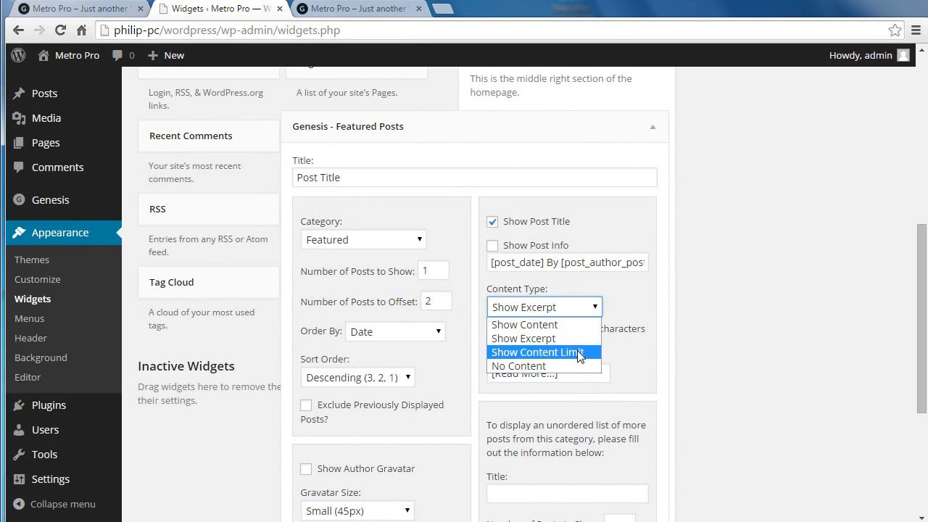
{"action": "left_click", "coordinate": [589, 359]}
{"action": "double_click", "coordinate": [572, 329]}
{"action": "type", "text": "165"}
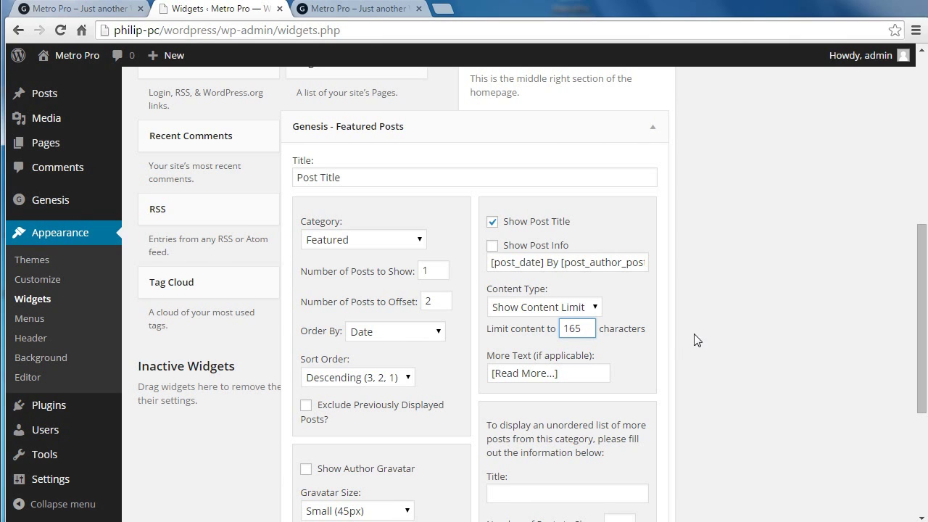
{"action": "left_click_drag", "start_coordinate": [925, 259], "coordinate": [925, 359]}
Show the featured image at home-middle (332x190) size and save the Post Title widget.
{"action": "left_click", "coordinate": [305, 344]}
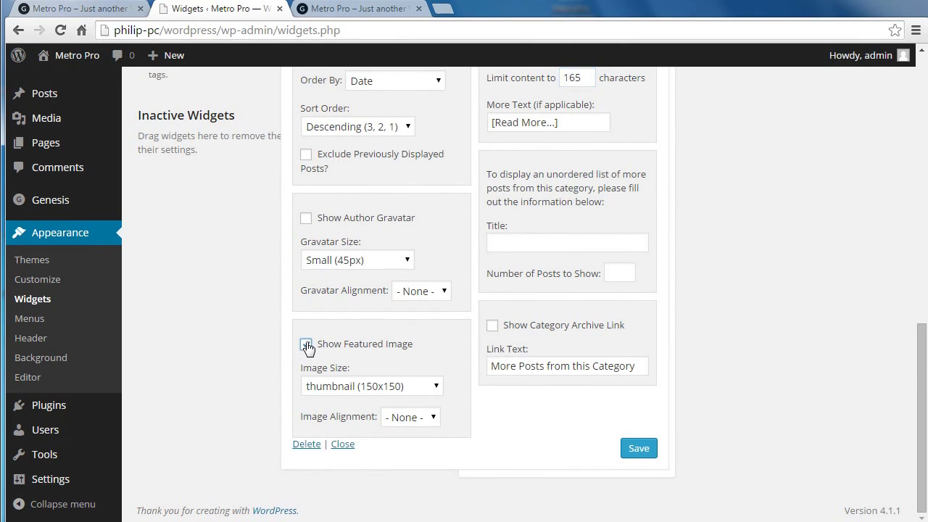
{"action": "left_click", "coordinate": [327, 388]}
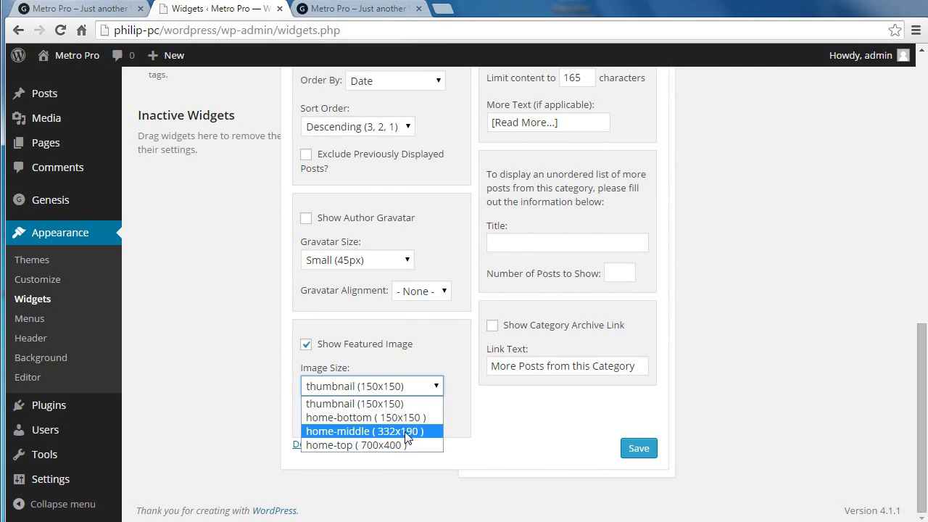
{"action": "left_click", "coordinate": [428, 434]}
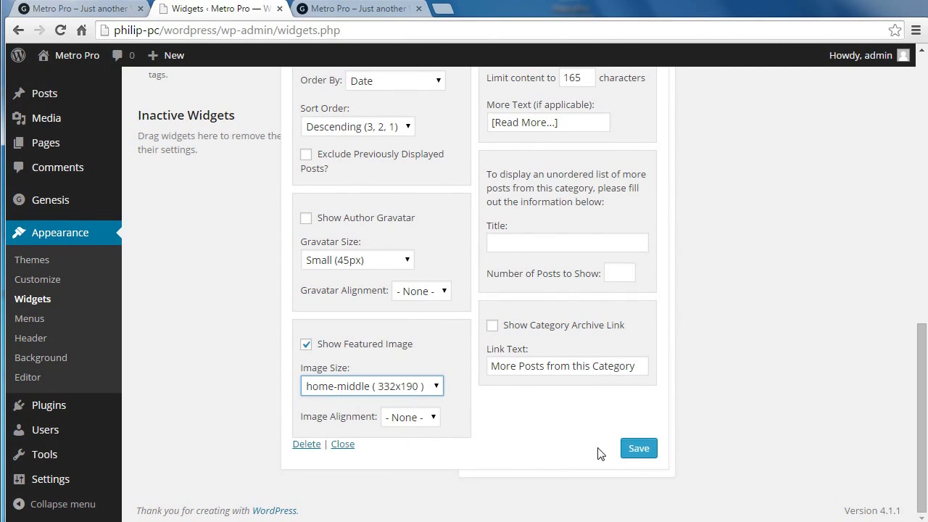
{"action": "left_click", "coordinate": [637, 459]}
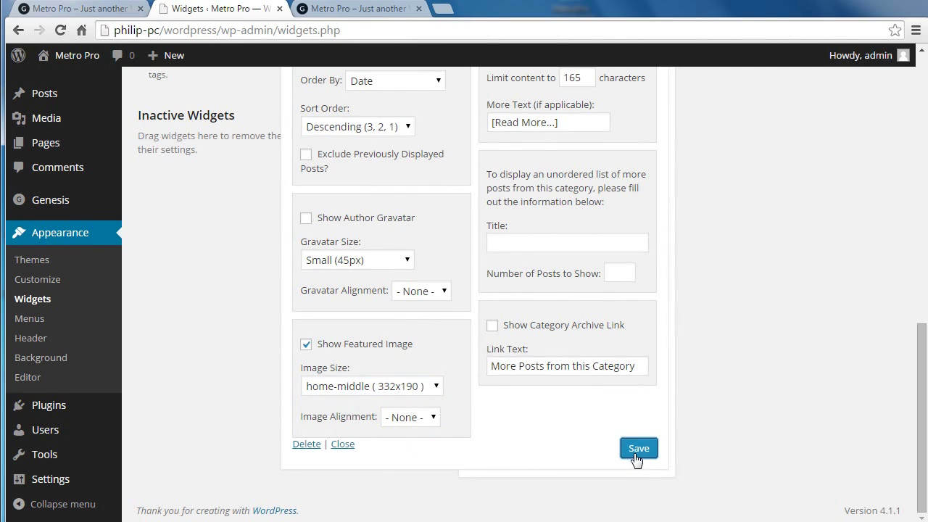
Collapse the Post Title widget, expand Home - Bottom, and go to the homepage tab.
{"action": "left_click_drag", "start_coordinate": [919, 382], "coordinate": [906, 188]}
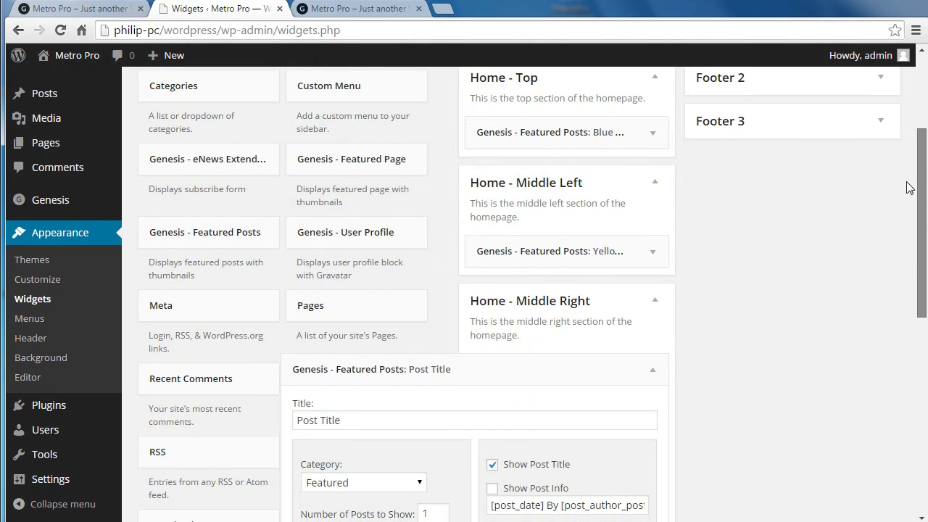
{"action": "left_click", "coordinate": [643, 372]}
{"action": "left_click_drag", "start_coordinate": [923, 253], "coordinate": [922, 167]}
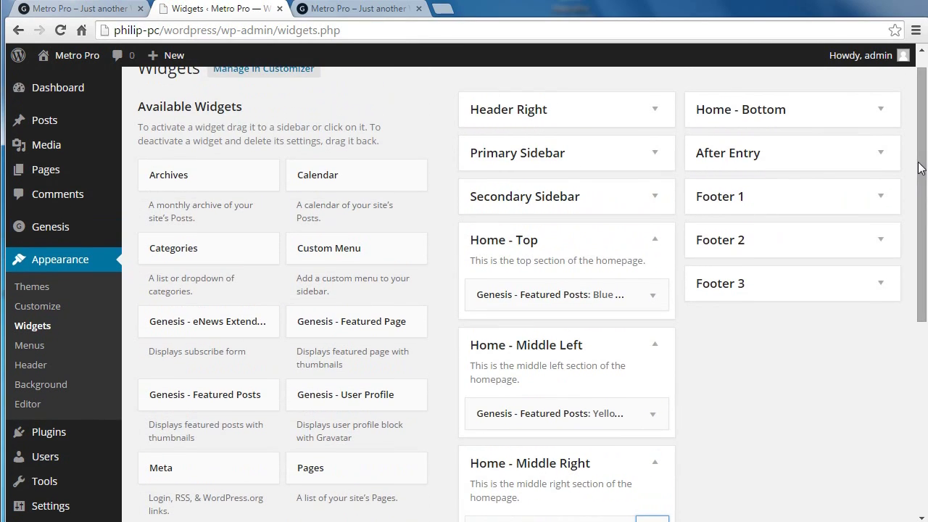
{"action": "left_click", "coordinate": [760, 114]}
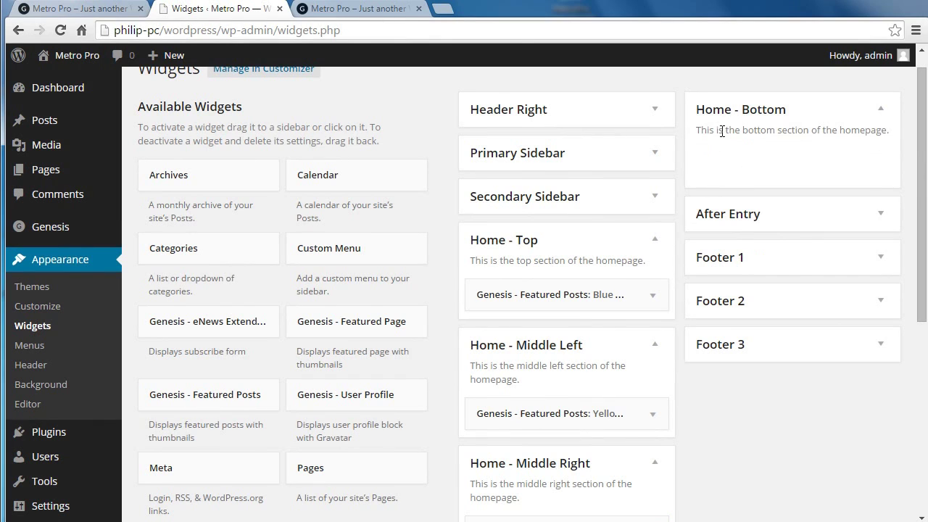
{"action": "left_click", "coordinate": [335, 5]}
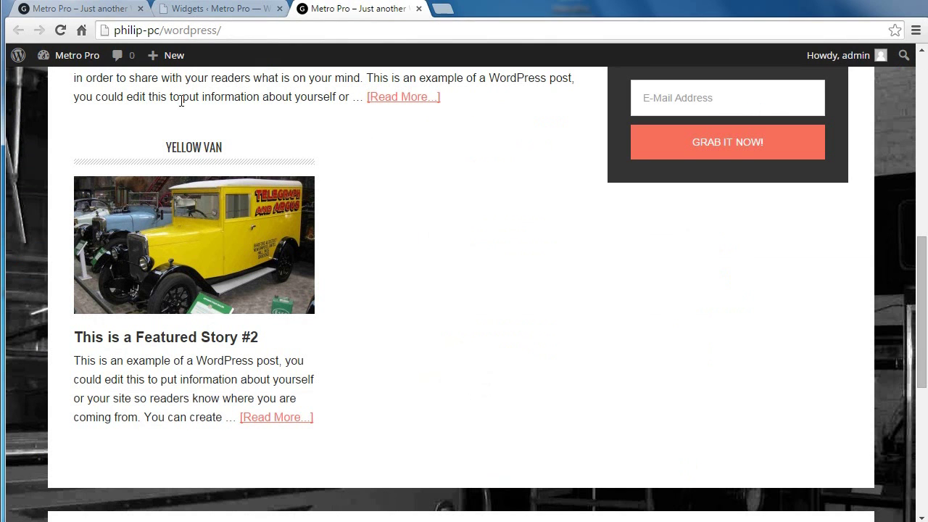
Reload the homepage to confirm Featured Story #3 under Post Title, then return to Widgets.
{"action": "left_click", "coordinate": [58, 32]}
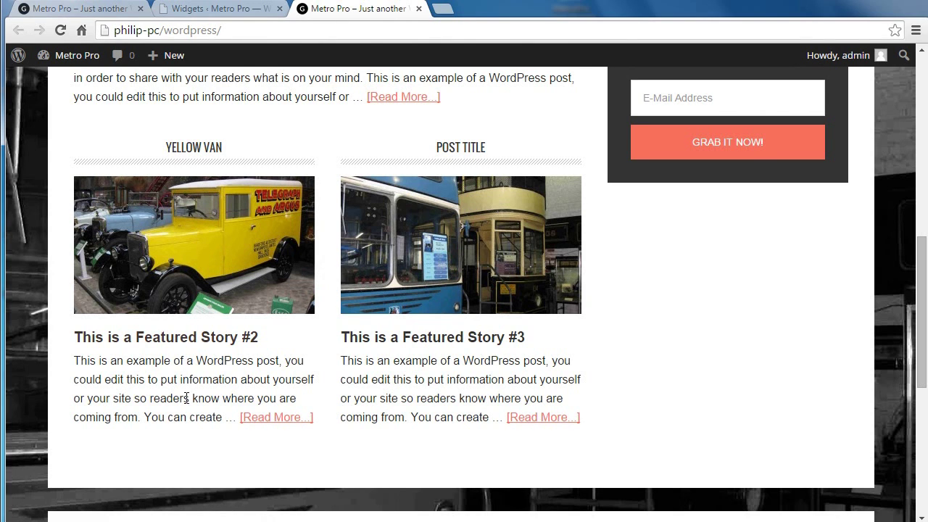
{"action": "left_click", "coordinate": [215, 9]}
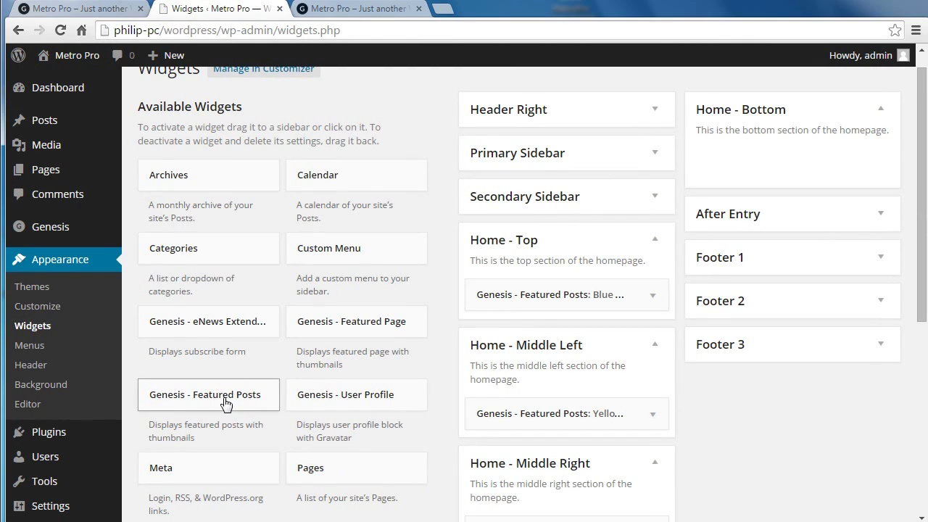
Add a Genesis - Featured Posts widget to Home - Bottom titled 'Three Posts', category Featured.
{"action": "left_click_drag", "start_coordinate": [226, 403], "coordinate": [786, 157]}
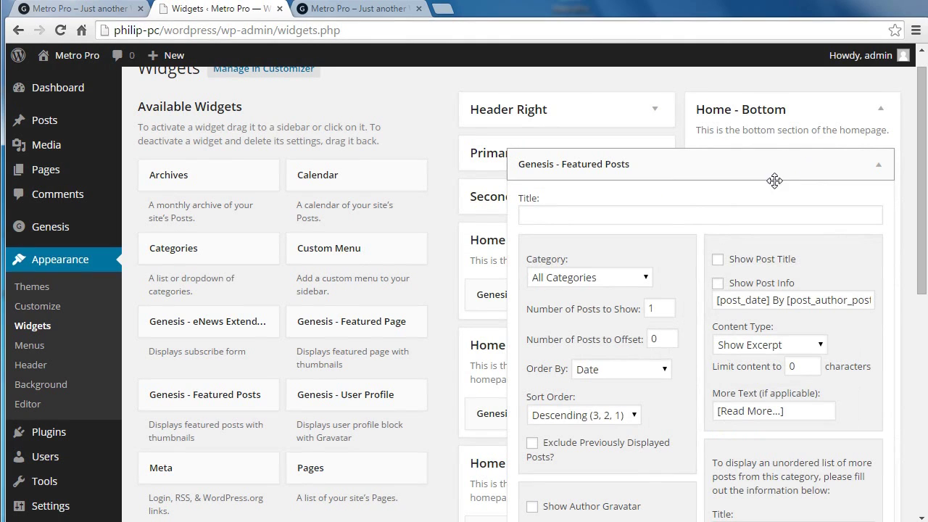
{"action": "left_click", "coordinate": [756, 216]}
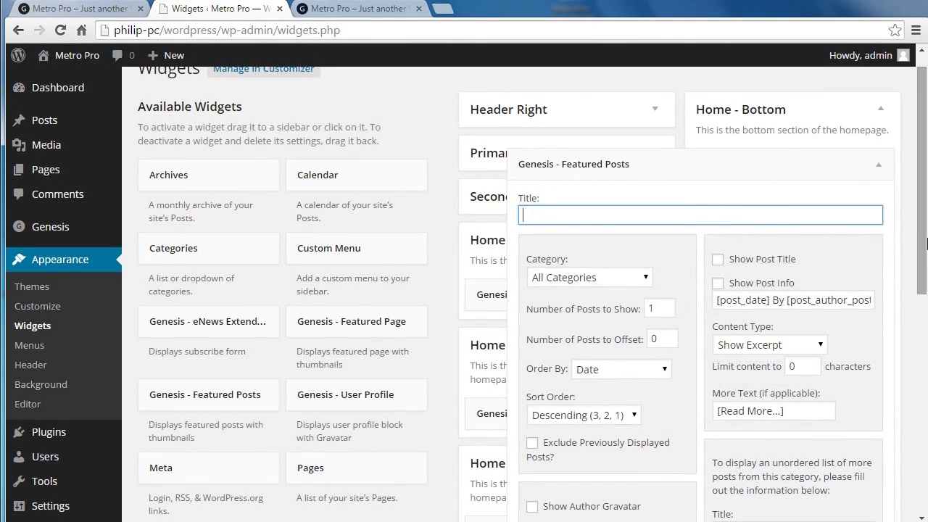
{"action": "type", "text": "Three POsts"}
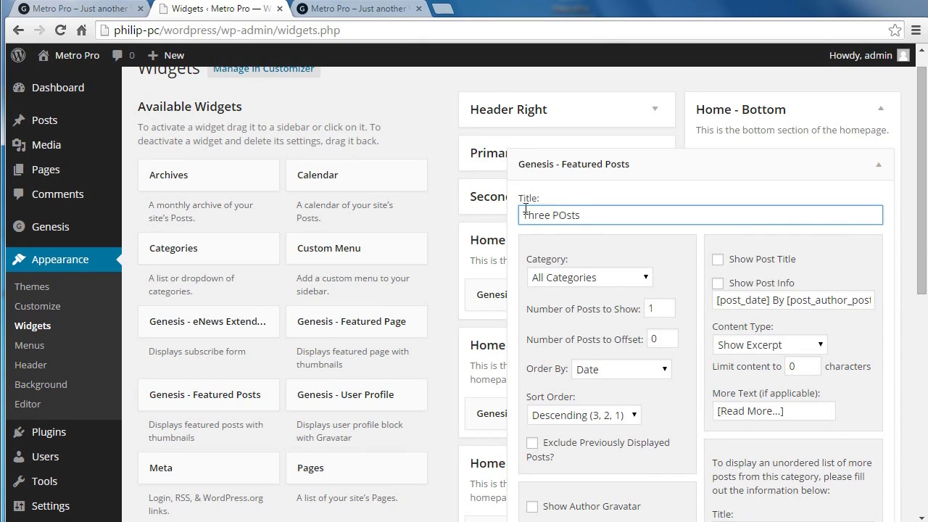
{"action": "left_click_drag", "start_coordinate": [568, 215], "coordinate": [559, 215]}
{"action": "type", "text": "o"}
{"action": "left_click", "coordinate": [546, 283]}
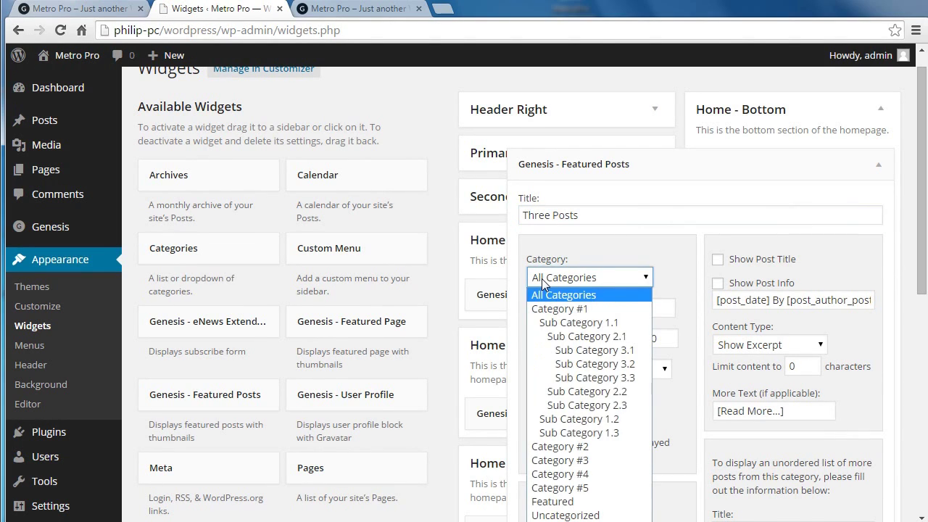
{"action": "left_click", "coordinate": [556, 502]}
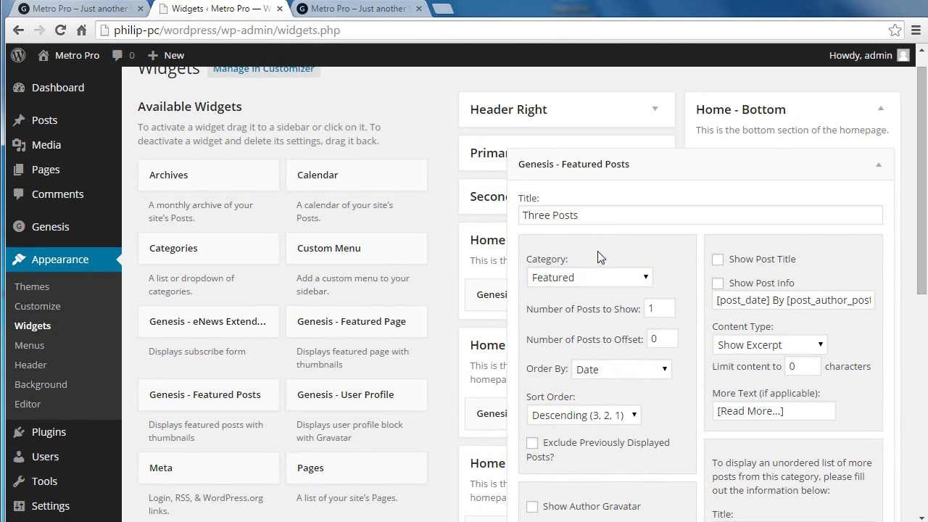
Show 3 posts with offset 3, post titles, and character-limited content.
{"action": "left_click_drag", "start_coordinate": [658, 310], "coordinate": [645, 308]}
{"action": "type", "text": "3"}
{"action": "left_click_drag", "start_coordinate": [662, 343], "coordinate": [651, 338]}
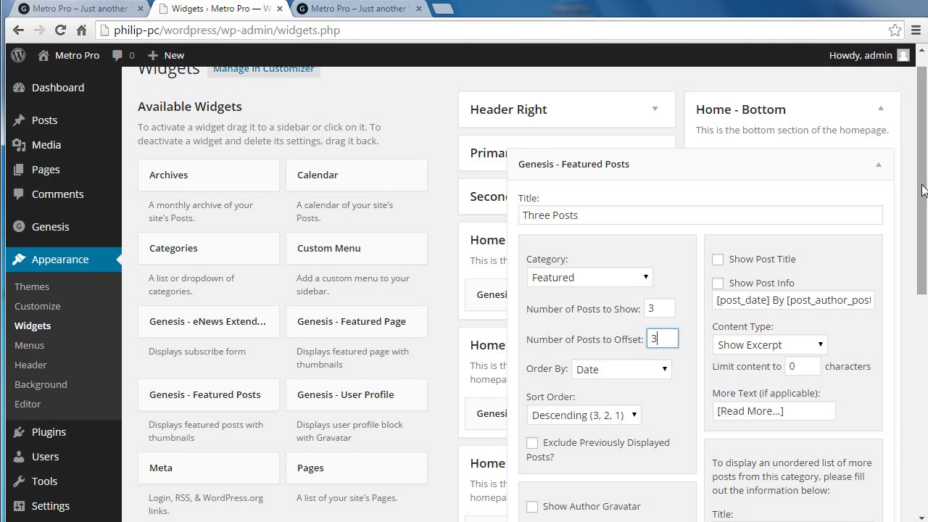
{"action": "left_click", "coordinate": [717, 260]}
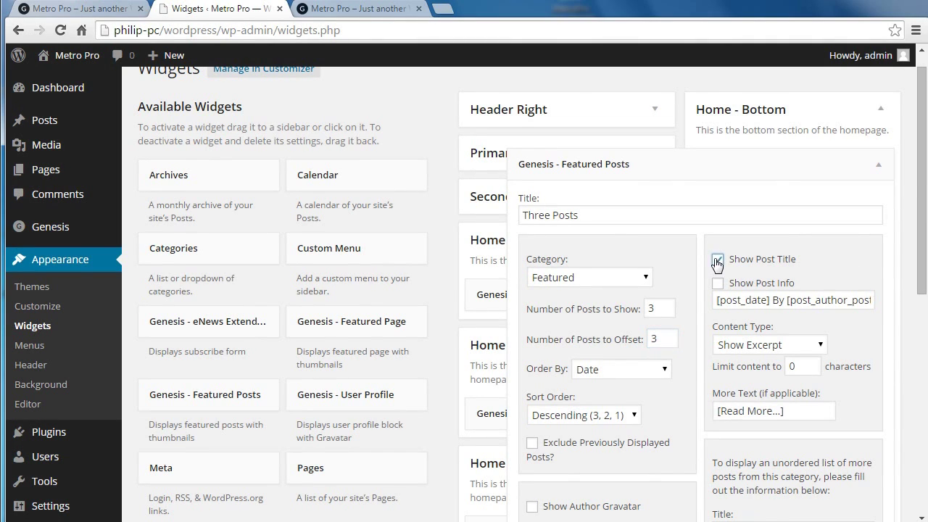
{"action": "left_click", "coordinate": [777, 347]}
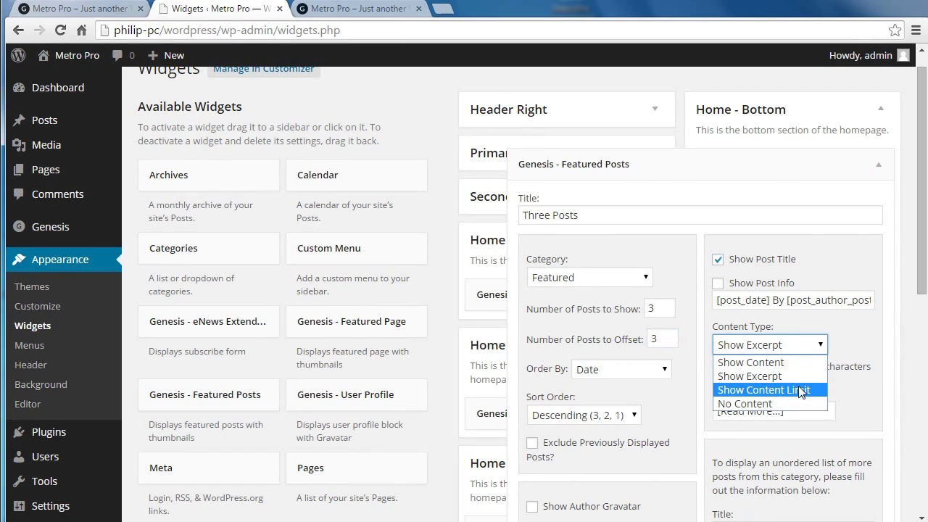
{"action": "left_click", "coordinate": [822, 389]}
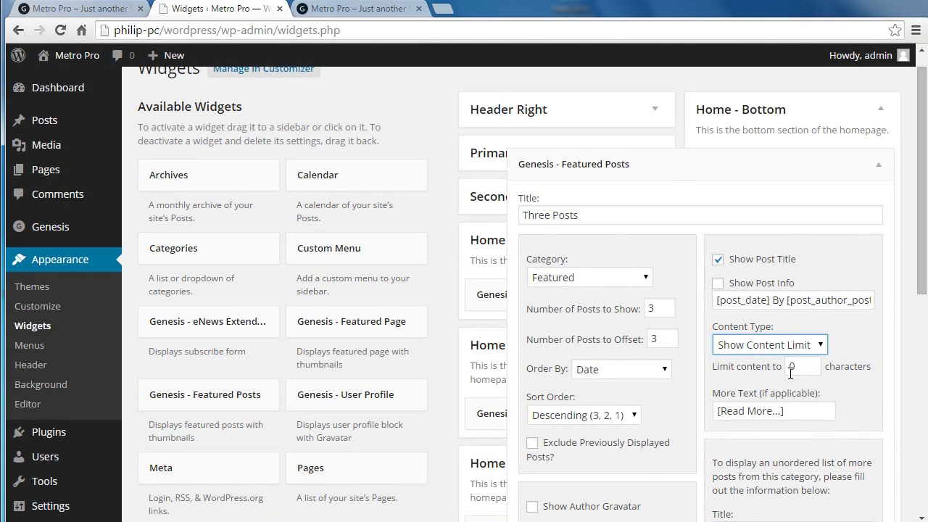
{"action": "double_click", "coordinate": [810, 367]}
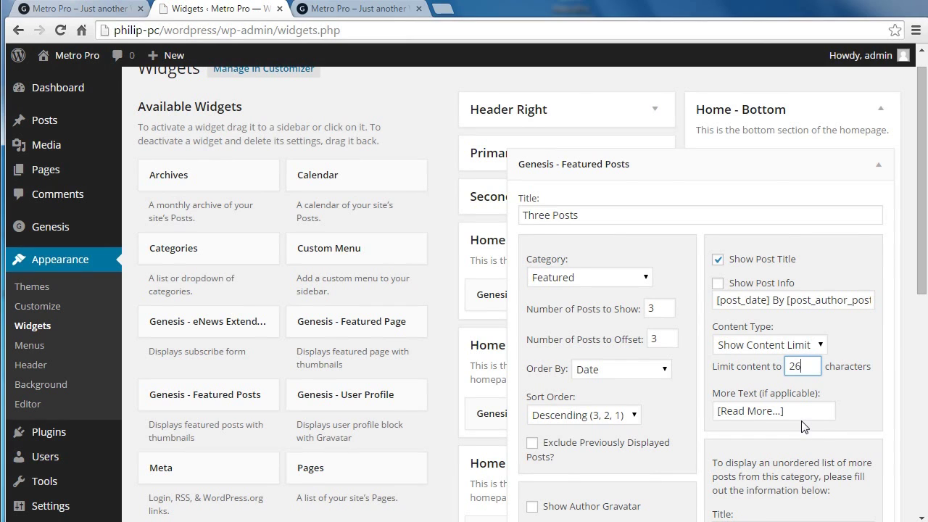
Use thumbnail-size images aligned left, save the widget, and view the front page.
{"action": "left_click_drag", "start_coordinate": [922, 246], "coordinate": [922, 416]}
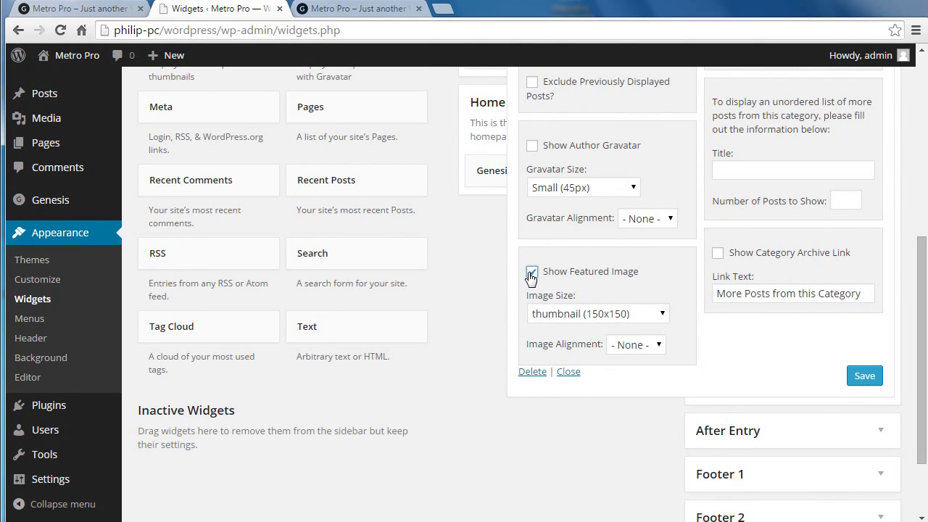
{"action": "left_click", "coordinate": [538, 315]}
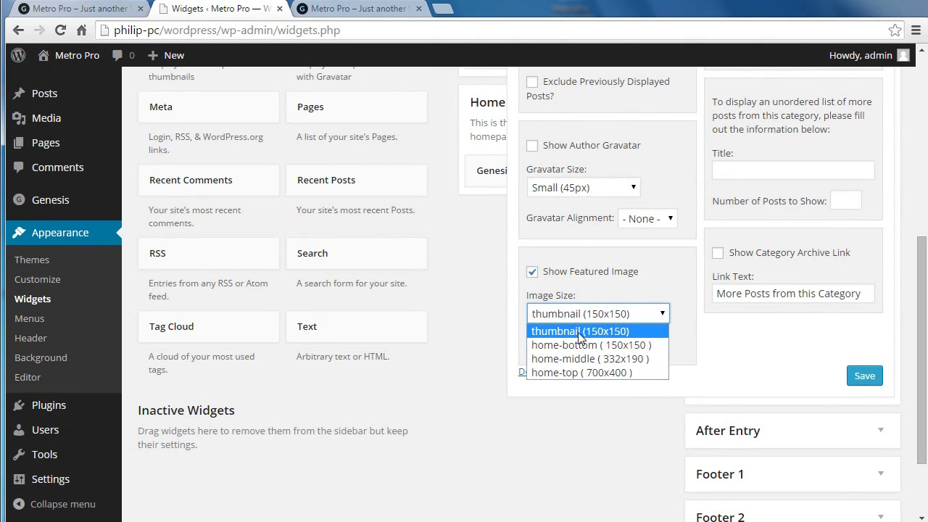
{"action": "left_click", "coordinate": [579, 331]}
{"action": "left_click", "coordinate": [623, 347]}
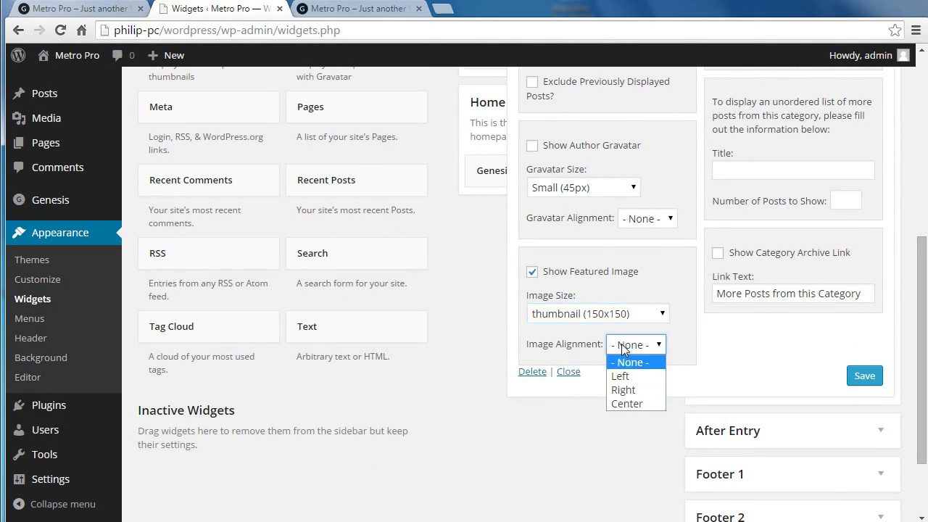
{"action": "left_click", "coordinate": [621, 376]}
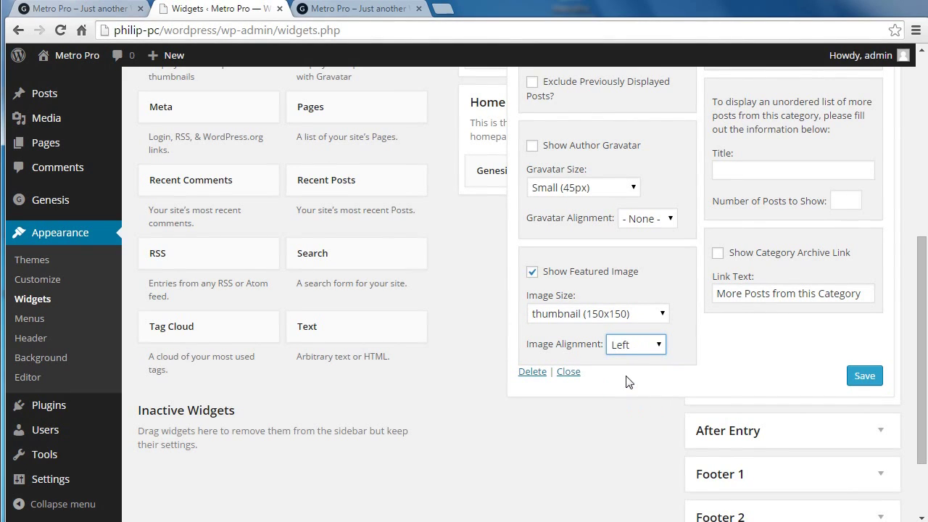
{"action": "left_click", "coordinate": [859, 378]}
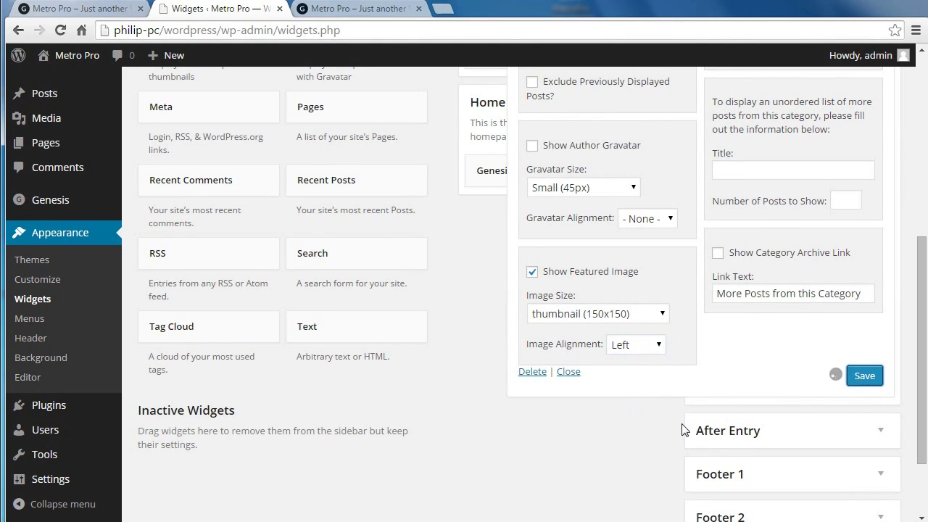
{"action": "left_click", "coordinate": [355, 8]}
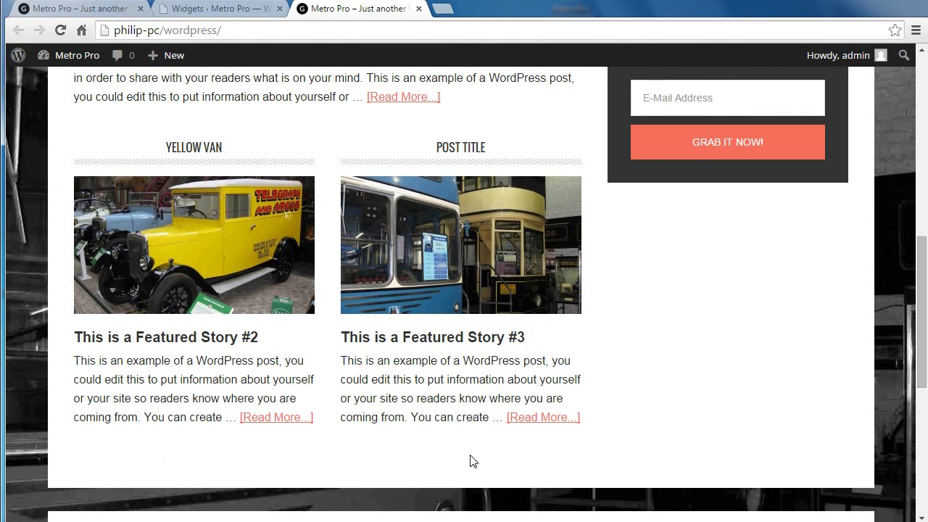
Reload the front page and check Three Posts lists Featured Stories #4–#6.
{"action": "left_click", "coordinate": [59, 32]}
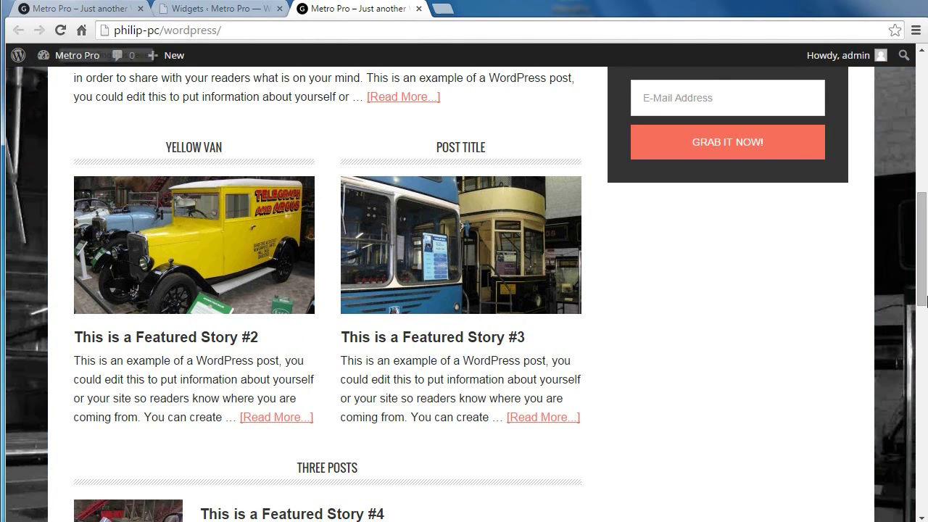
{"action": "left_click_drag", "start_coordinate": [921, 221], "coordinate": [920, 305]}
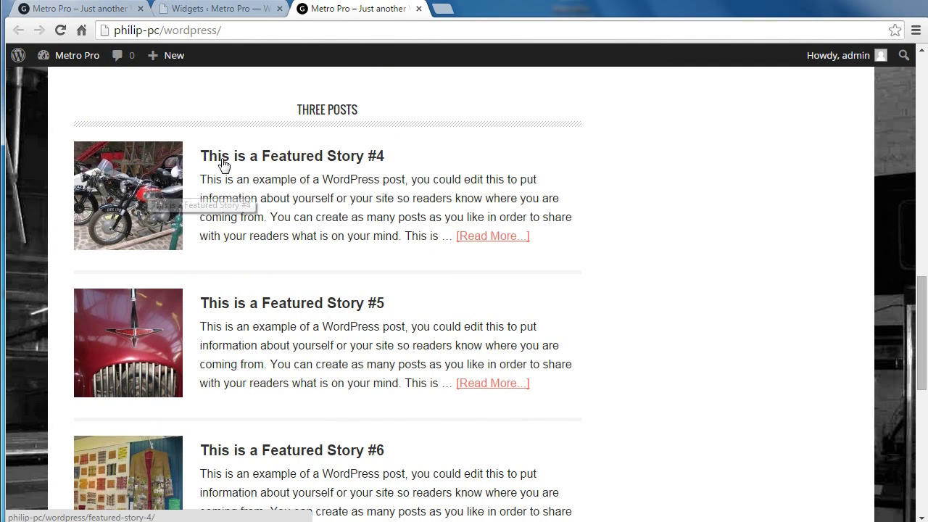
{"action": "left_click_drag", "start_coordinate": [201, 179], "coordinate": [439, 231]}
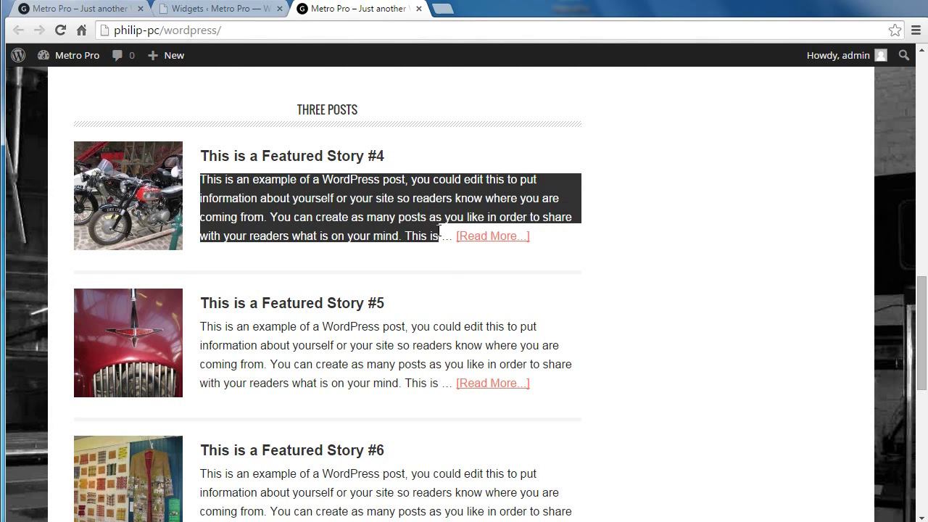
{"action": "left_click", "coordinate": [400, 202]}
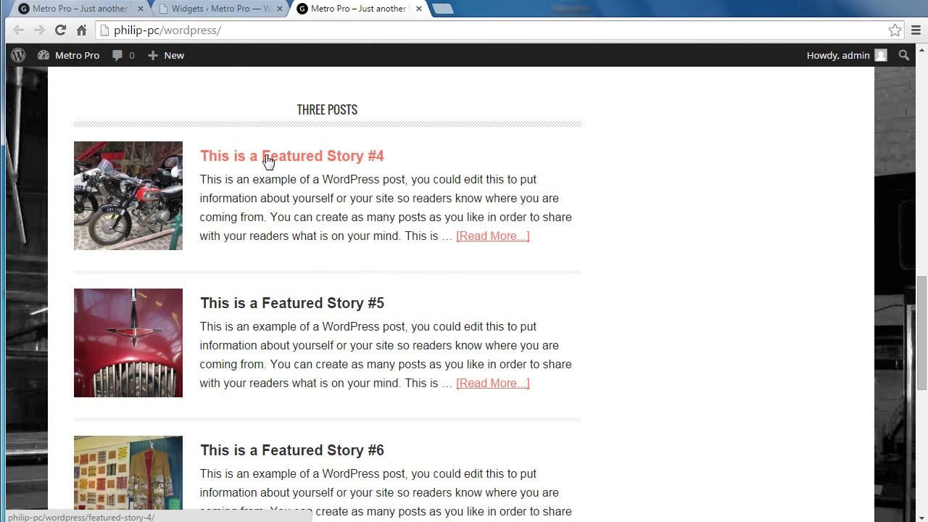
{"action": "left_click_drag", "start_coordinate": [298, 107], "coordinate": [363, 112]}
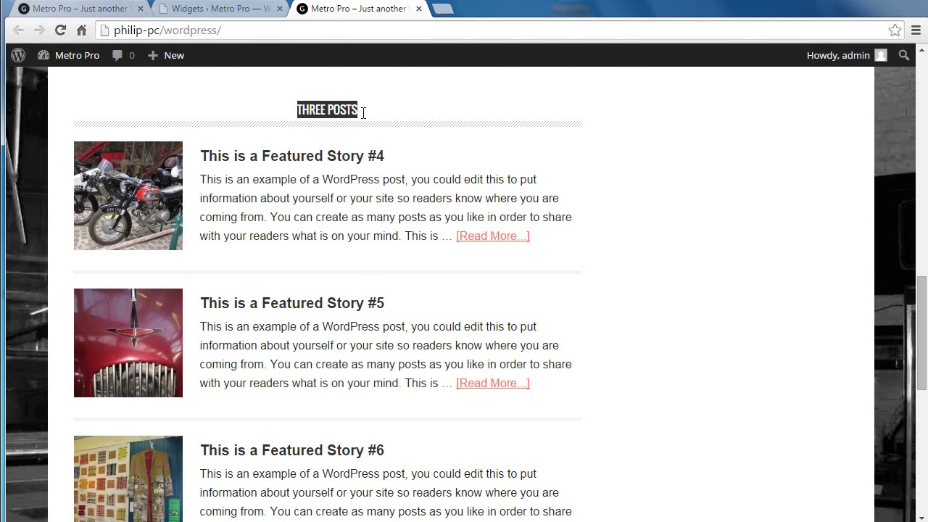
Compare the Three Posts title in Widgets admin against the front page, ending on the front page.
{"action": "left_click", "coordinate": [216, 15]}
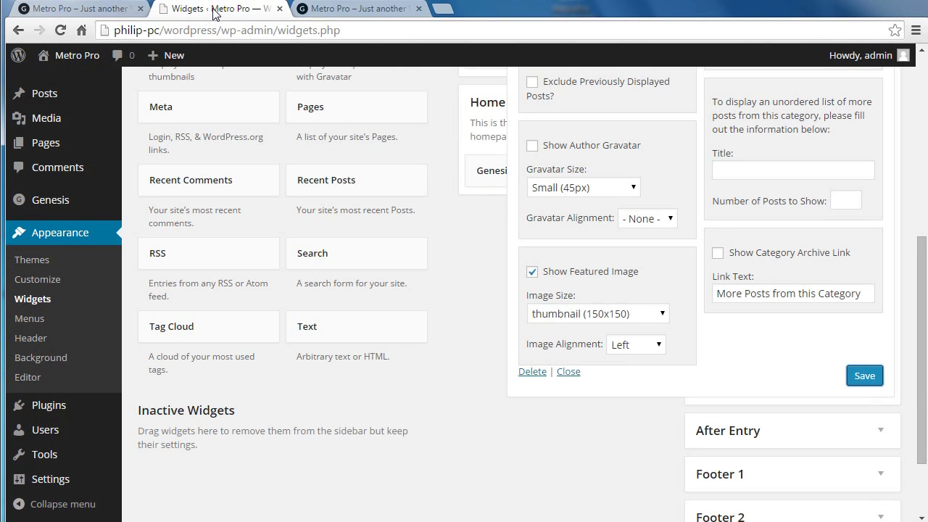
{"action": "left_click_drag", "start_coordinate": [919, 330], "coordinate": [922, 174]}
{"action": "left_click_drag", "start_coordinate": [593, 154], "coordinate": [521, 155]}
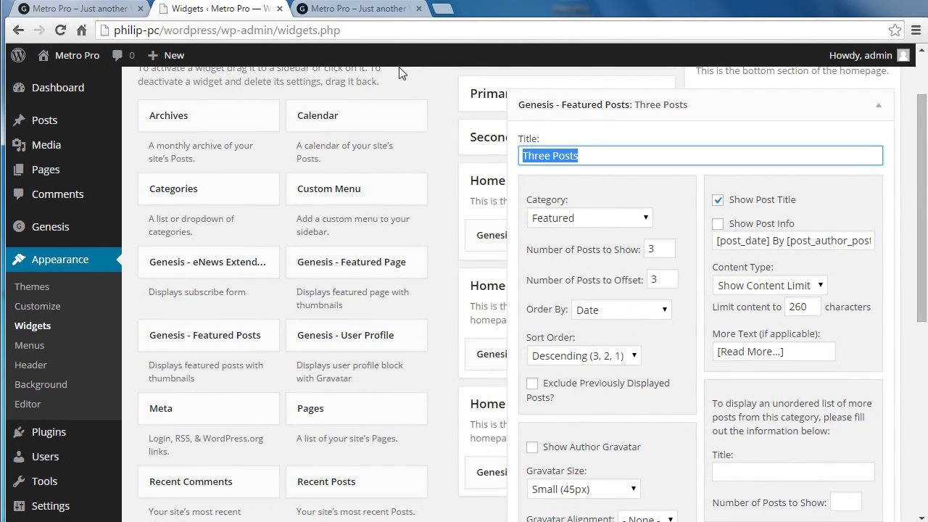
{"action": "left_click", "coordinate": [357, 8]}
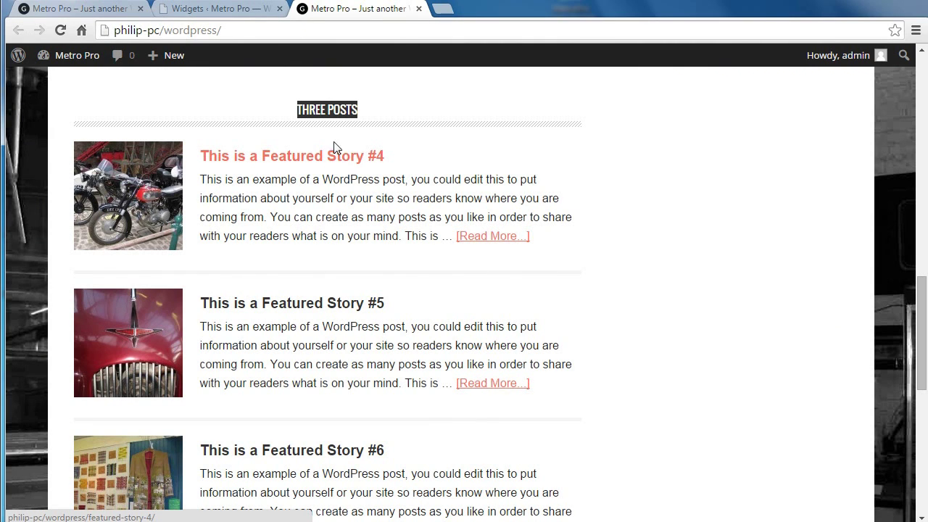
{"action": "left_click", "coordinate": [233, 11]}
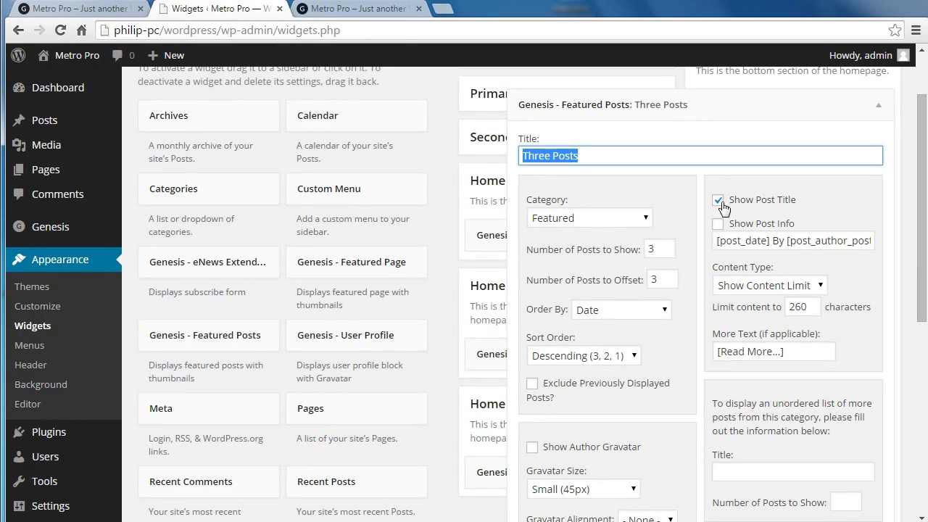
{"action": "left_click", "coordinate": [618, 180]}
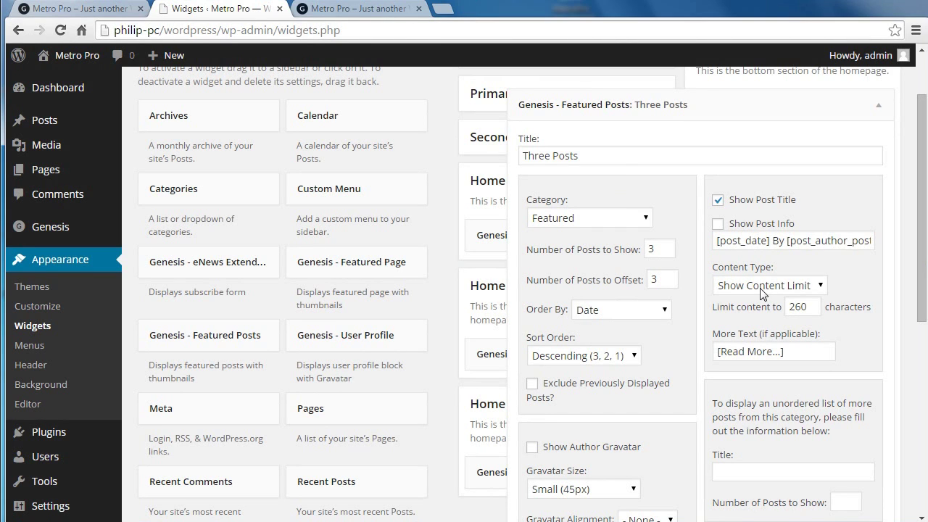
{"action": "left_click", "coordinate": [319, 10]}
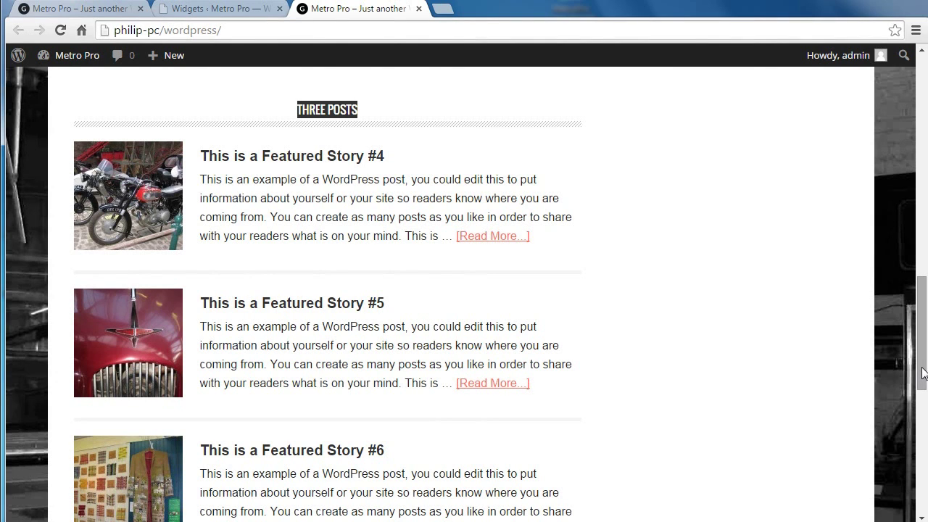
{"action": "left_click_drag", "start_coordinate": [923, 373], "coordinate": [925, 230]}
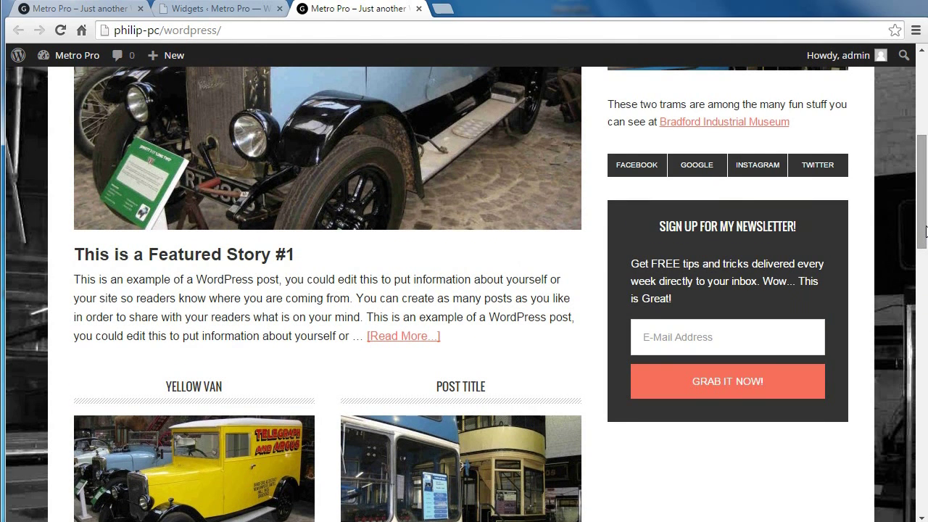